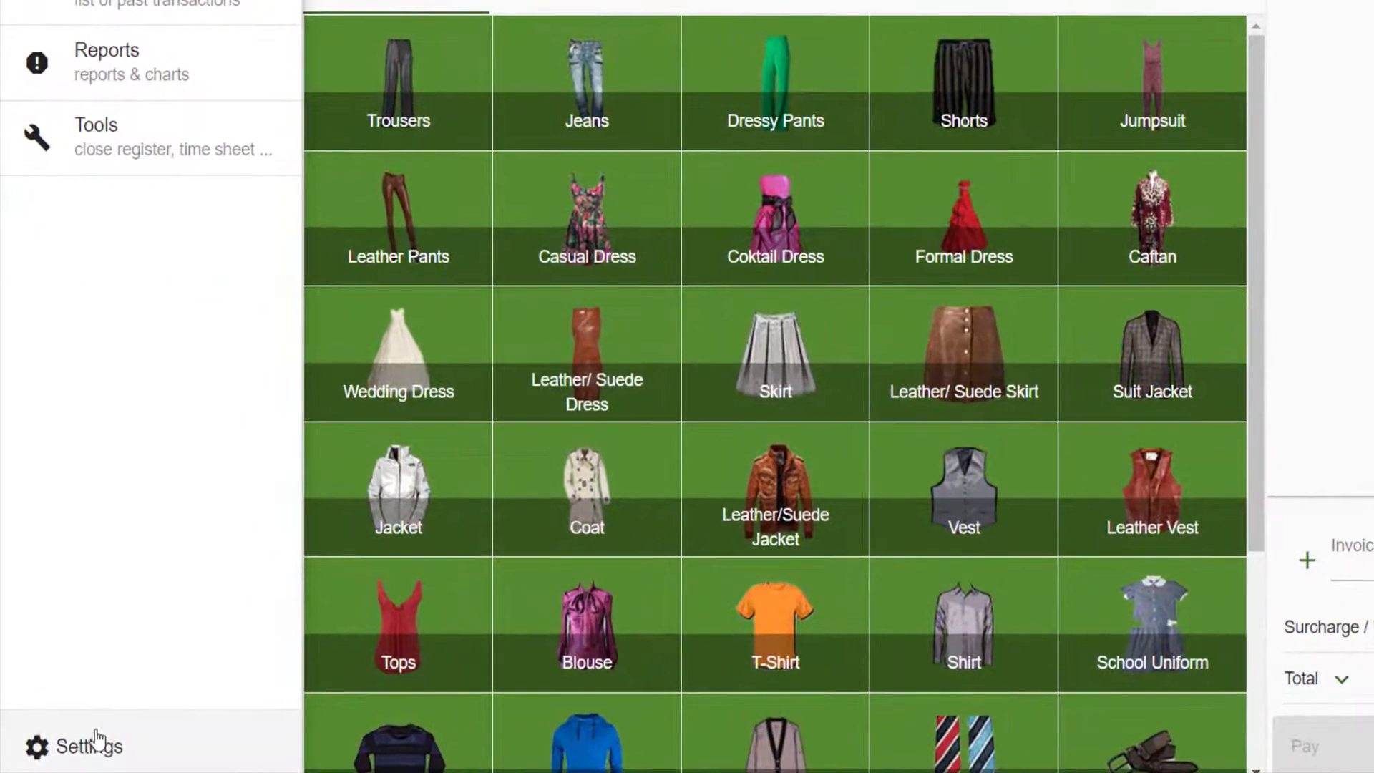
- Go to the customer import from CSV file in the settings and open the sample customer file
click(64, 752)
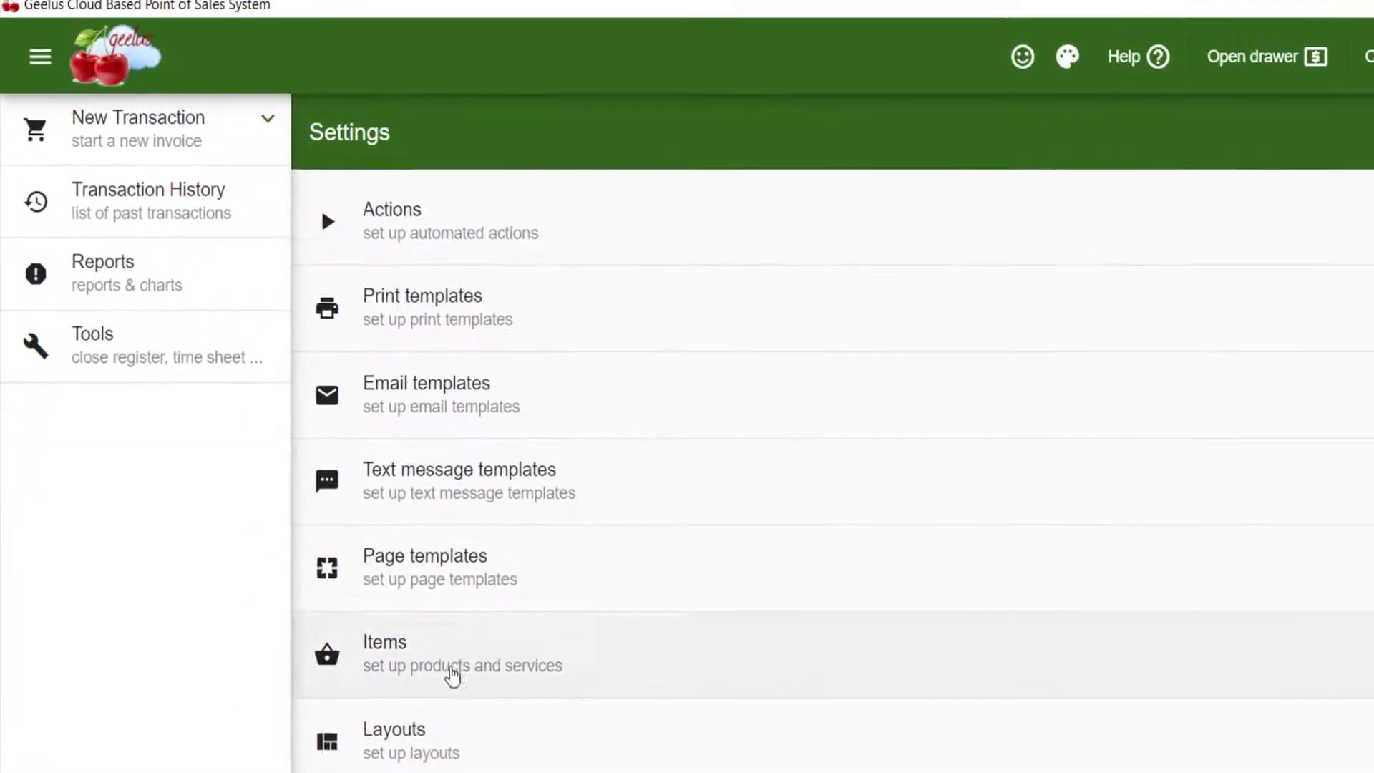
scroll(476, 516, down, 12)
click(418, 660)
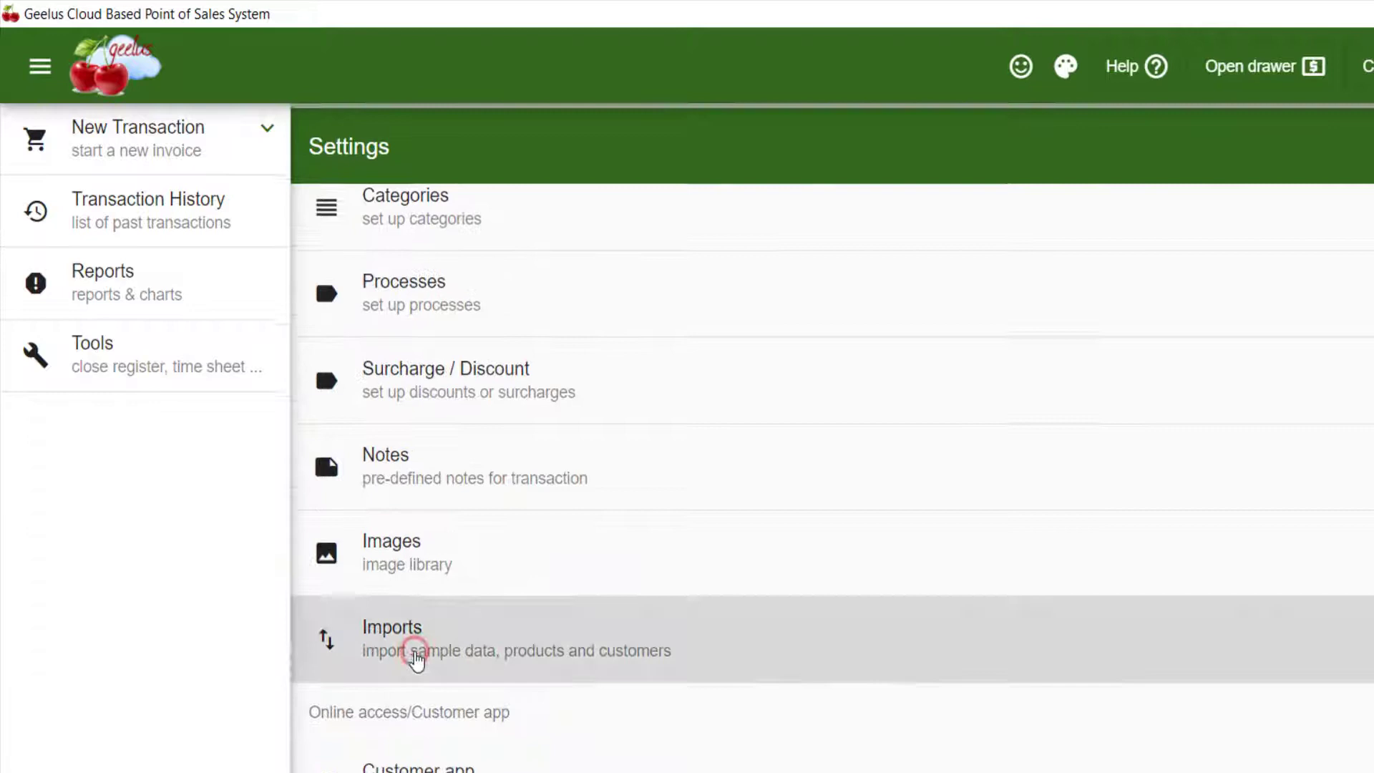
click(541, 212)
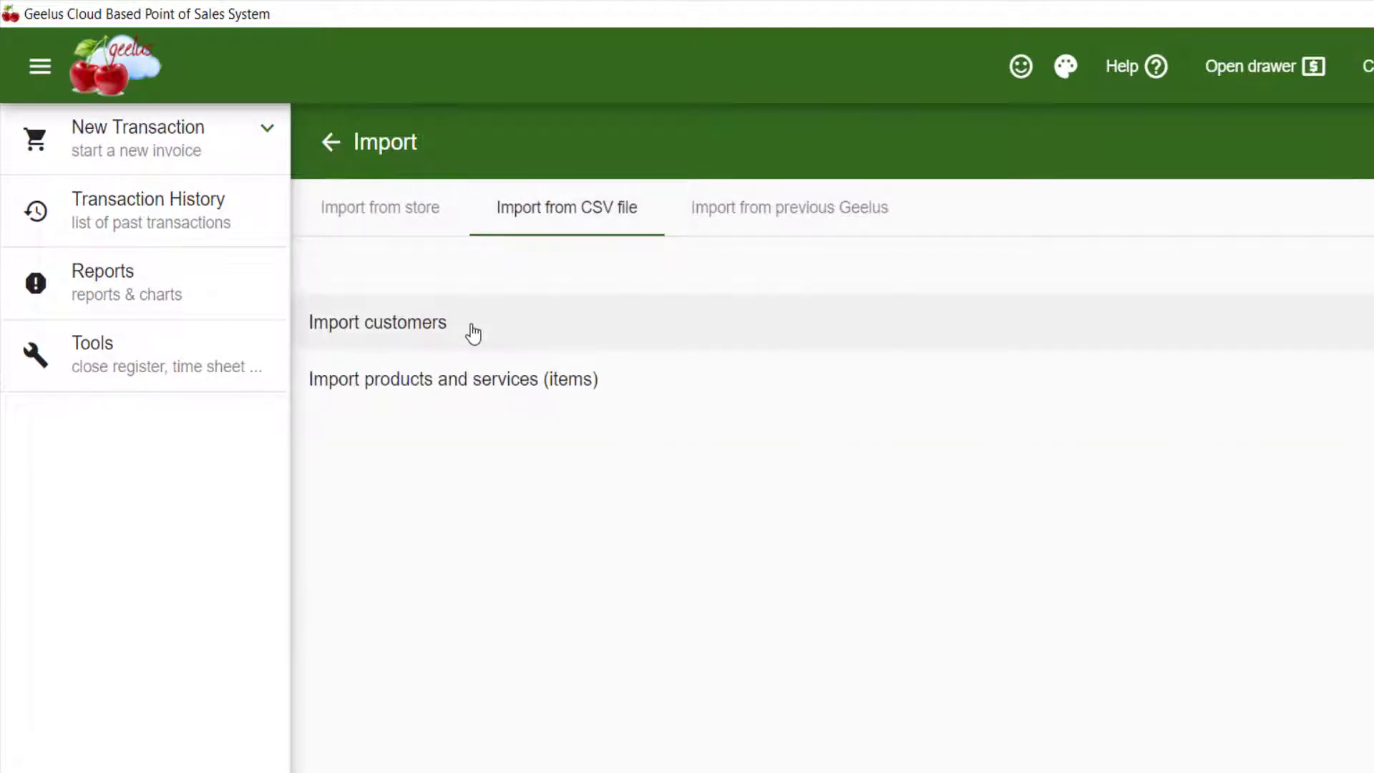
click(473, 333)
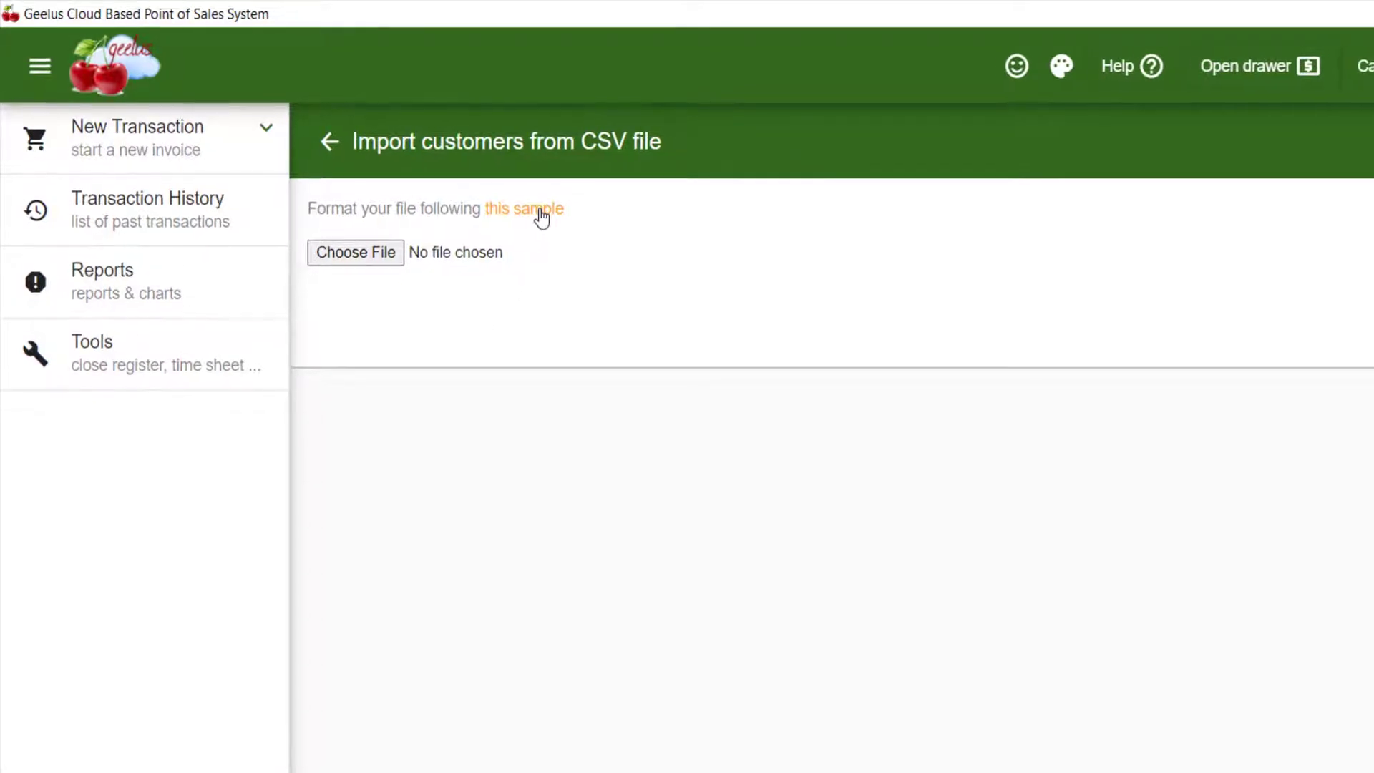
click(186, 150)
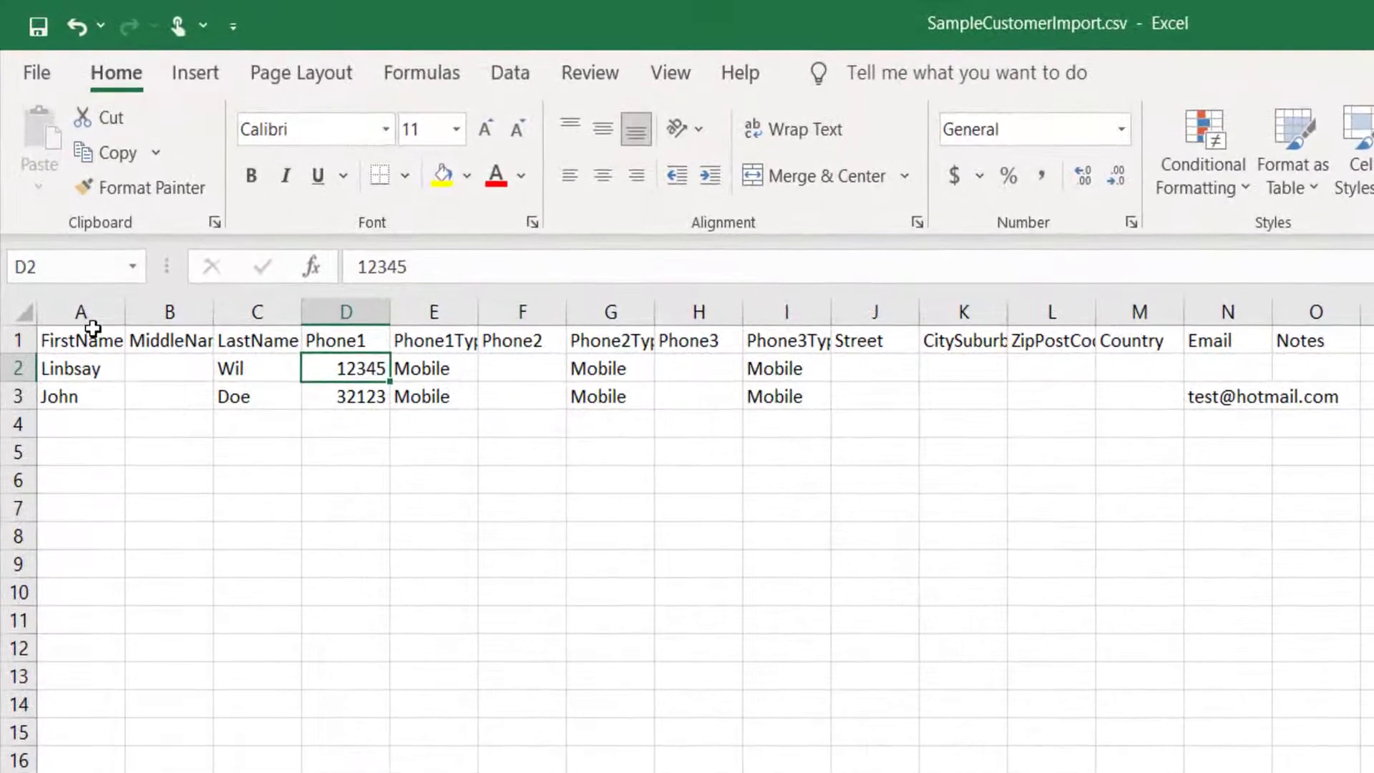
- Auto-fit the widths of all columns in the sample customer sheet
click(26, 315)
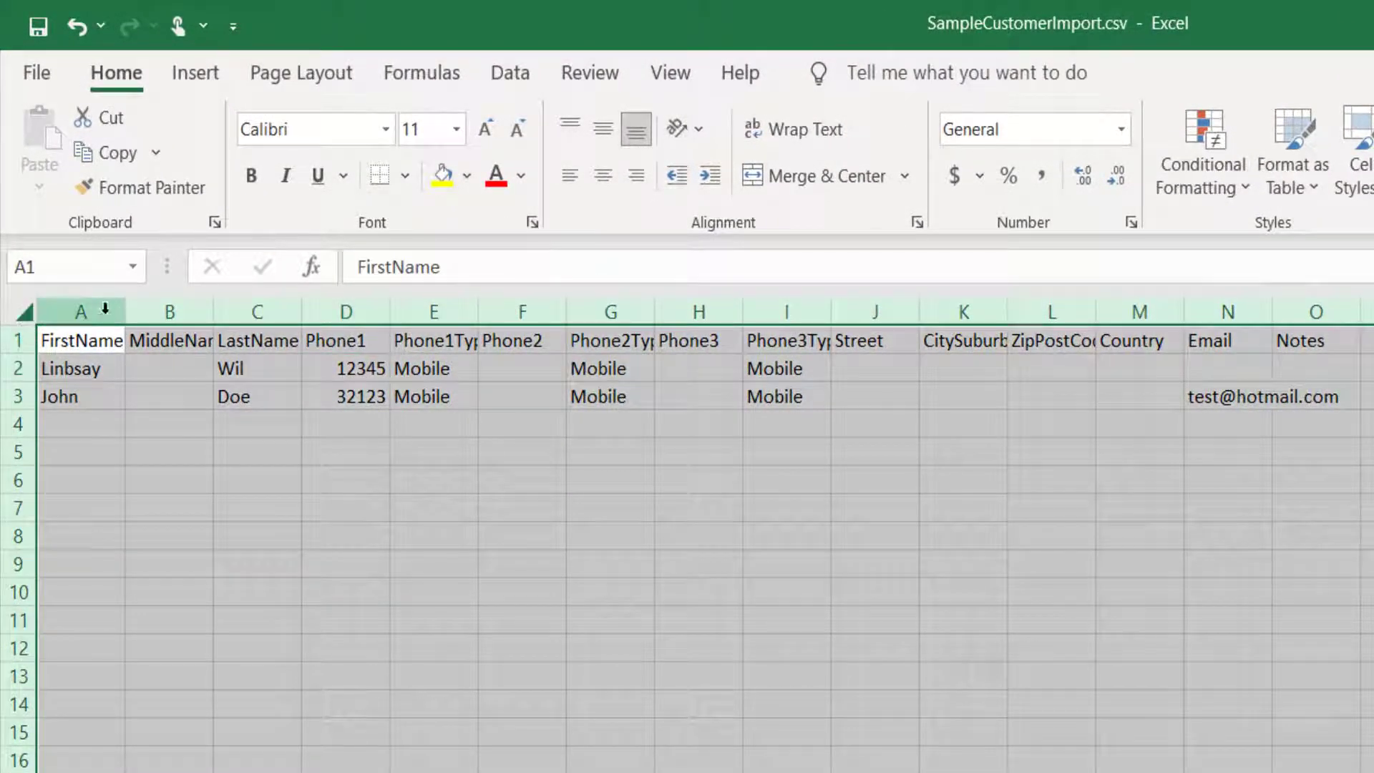
double_click(127, 317)
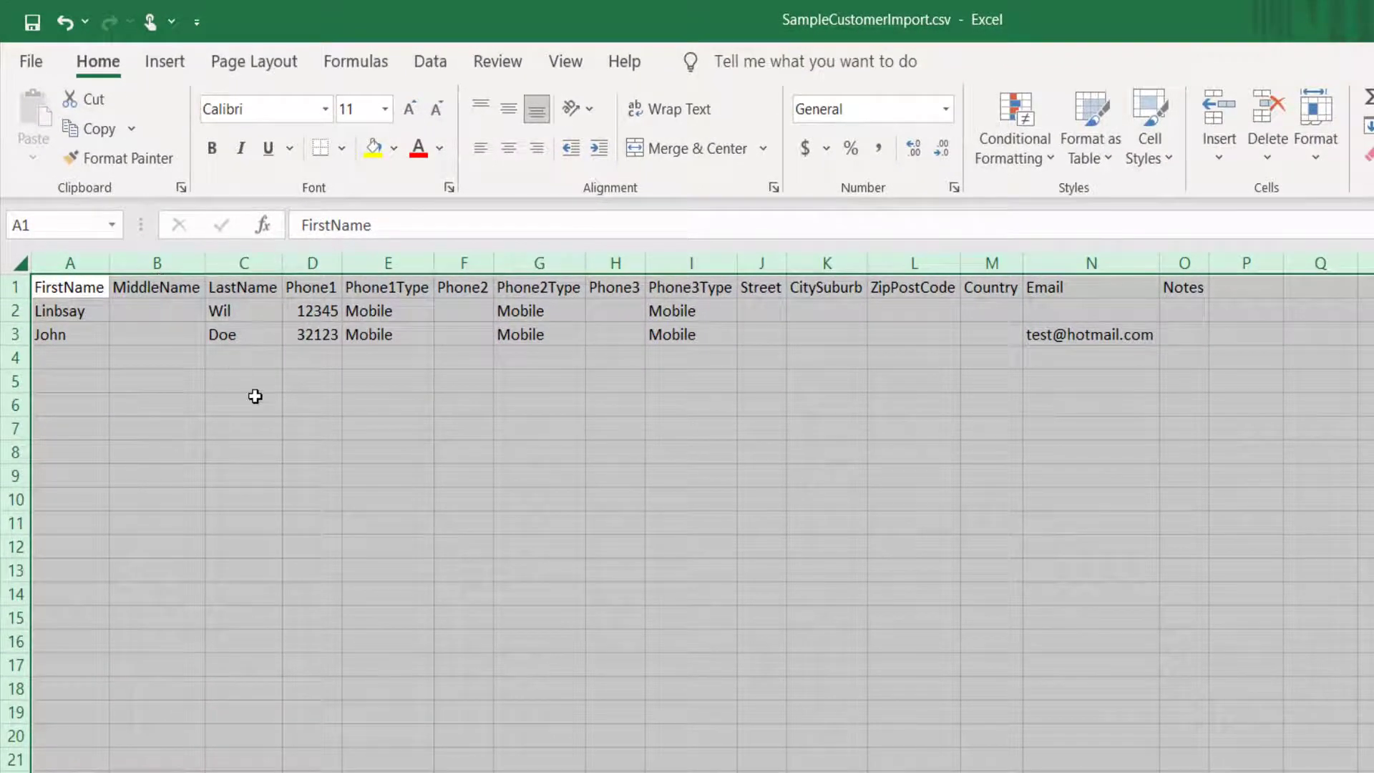
click(255, 395)
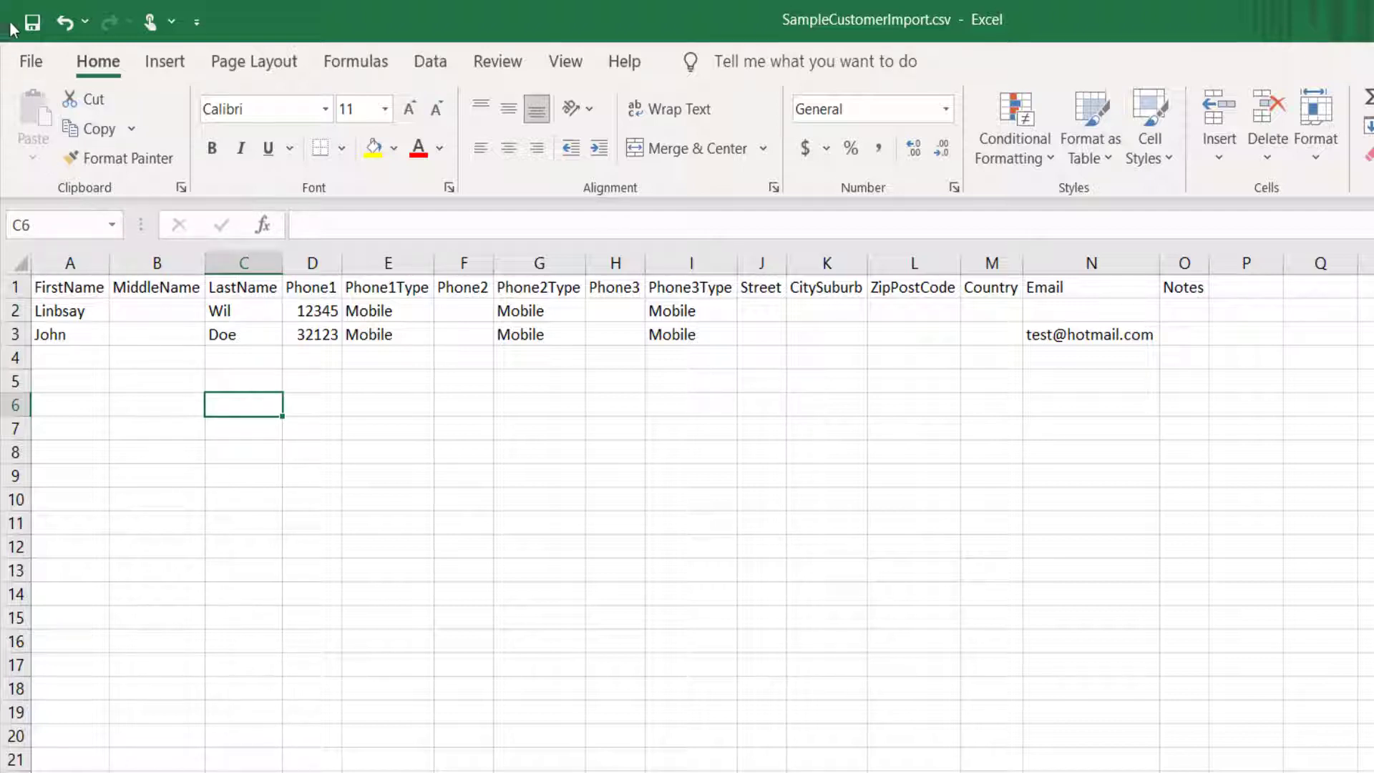
- Save a copy of the sheet in Downloads as an Excel Workbook named SampleCustomerImport.xlsx
click(30, 63)
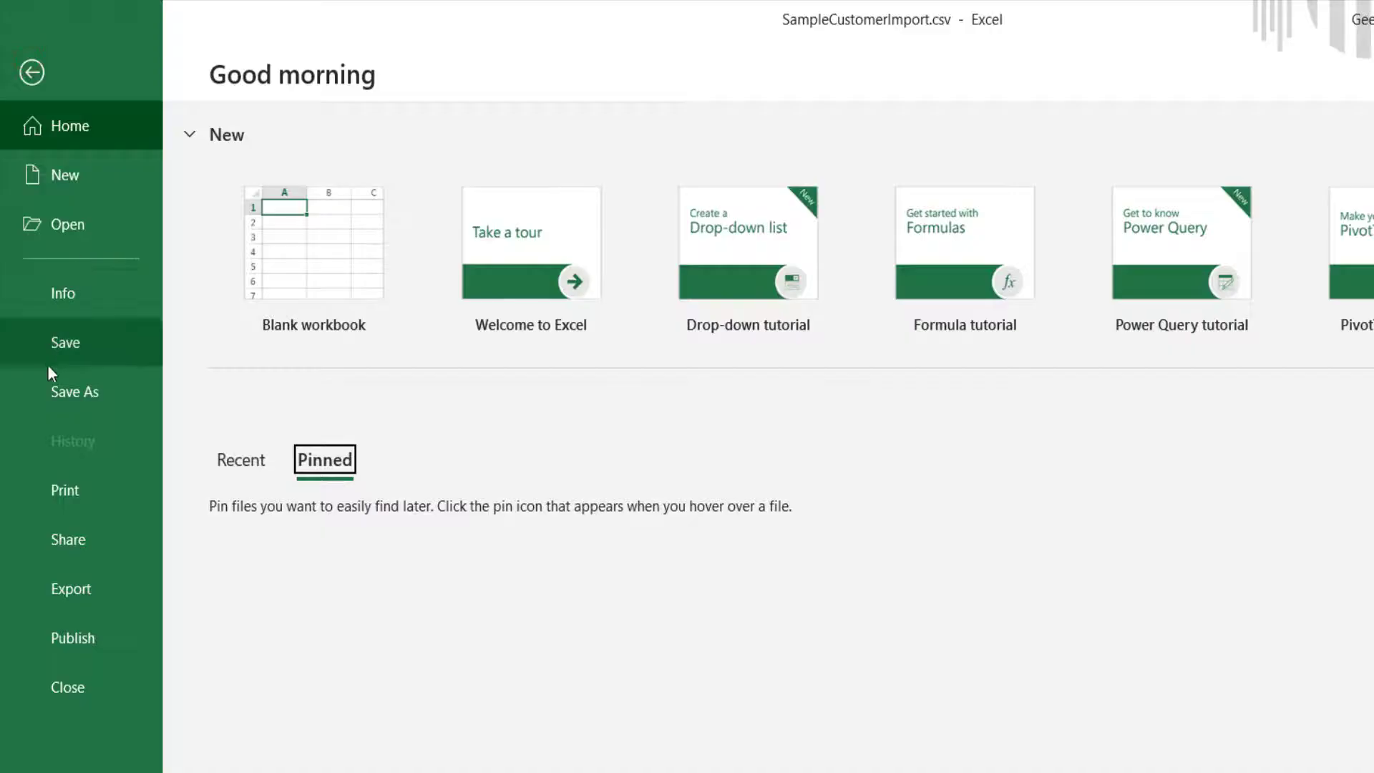
click(54, 386)
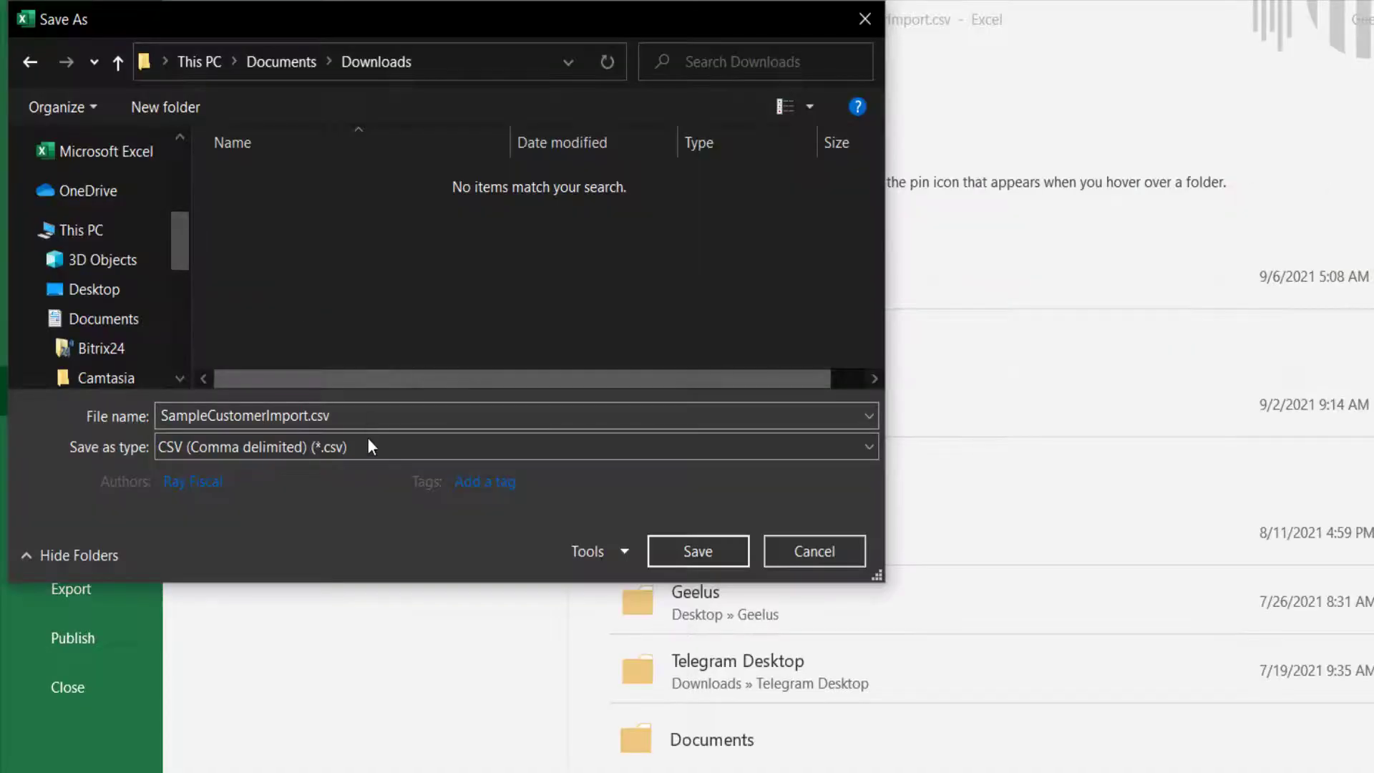
click(368, 444)
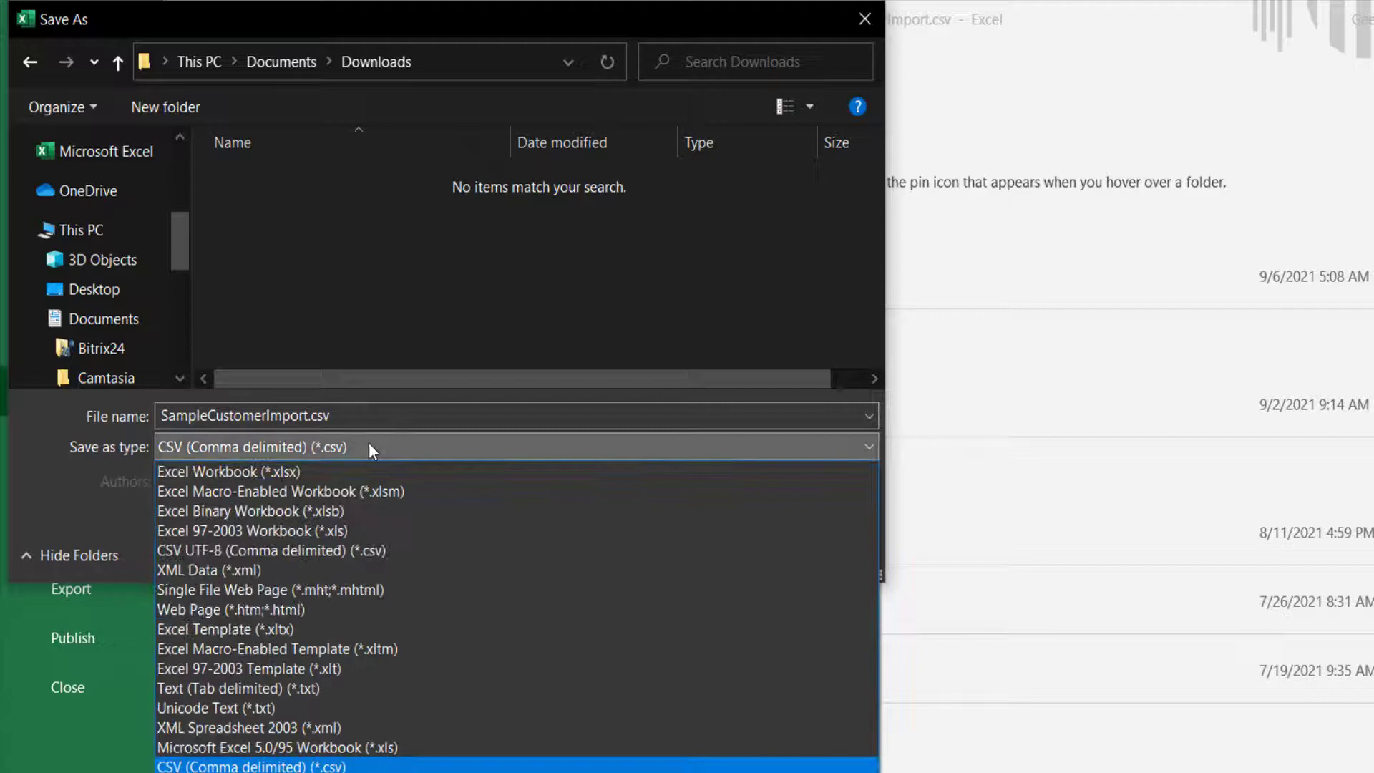
click(303, 471)
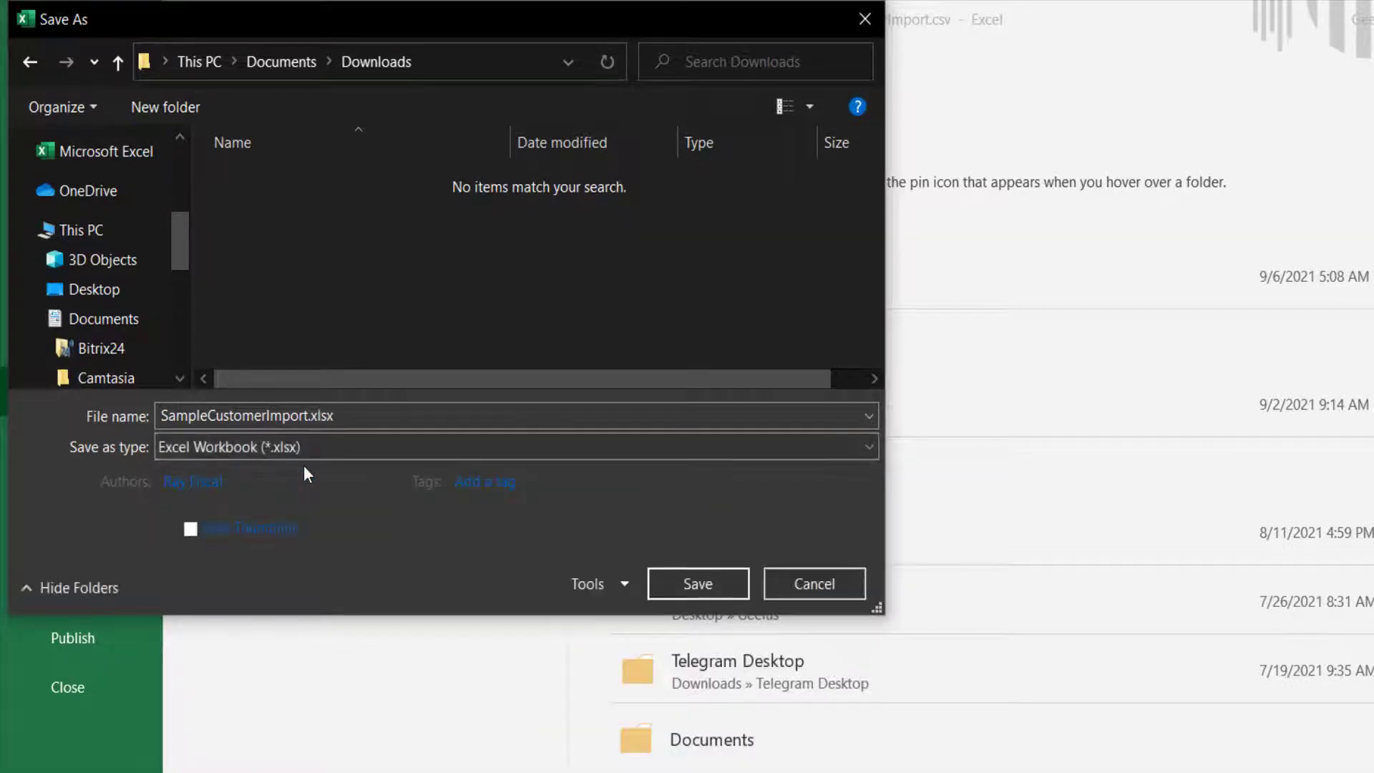
click(689, 586)
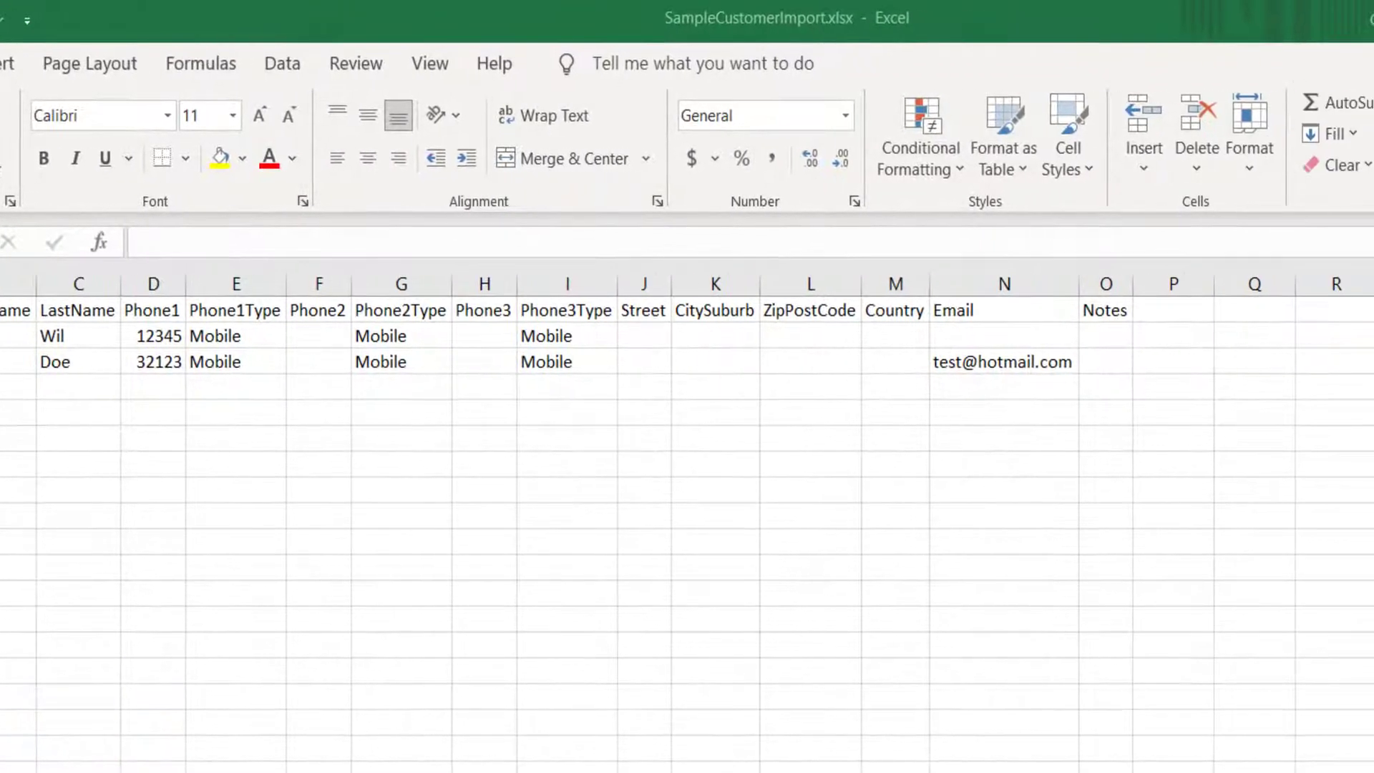
- Add the header InsertDateTime in P1 and widen column P to fit a full date and time
click(1123, 309)
text(Ins)
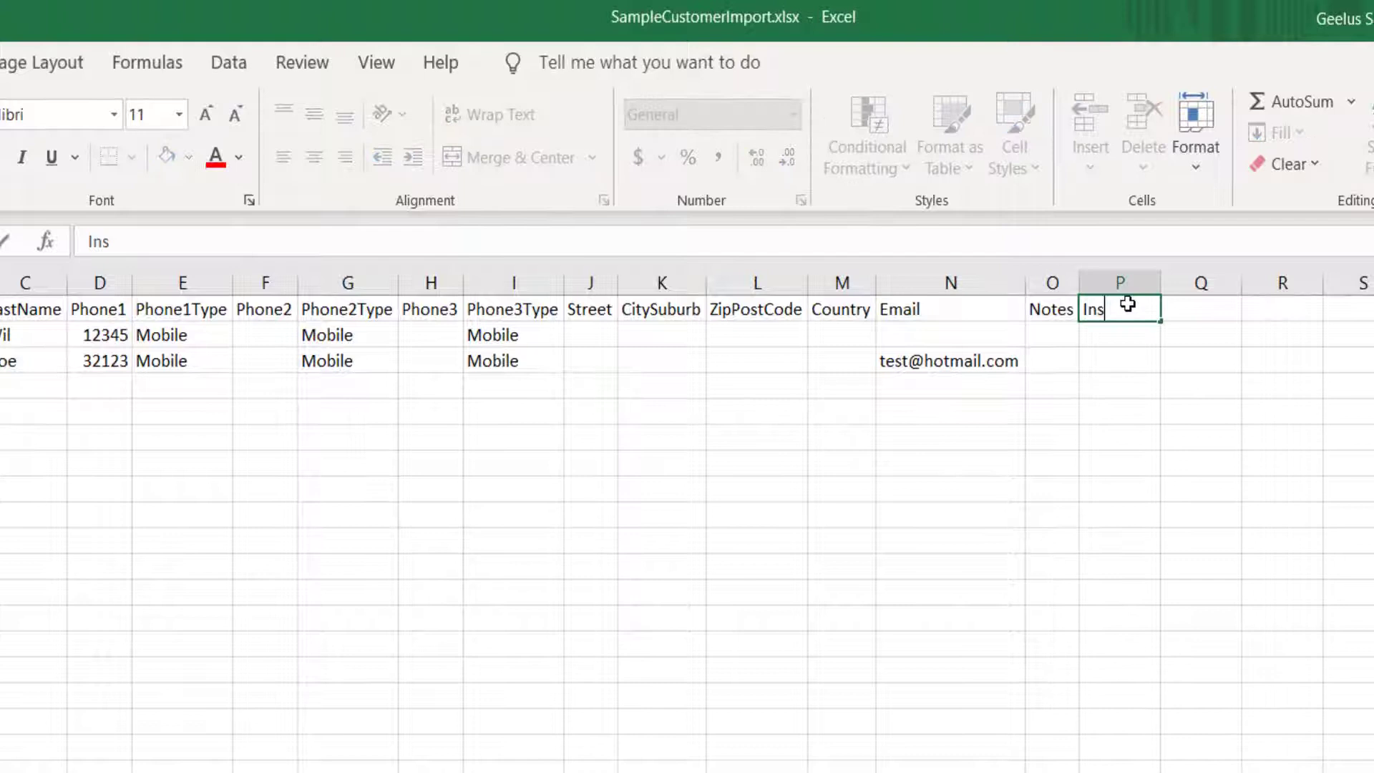
text(ertDateTime)
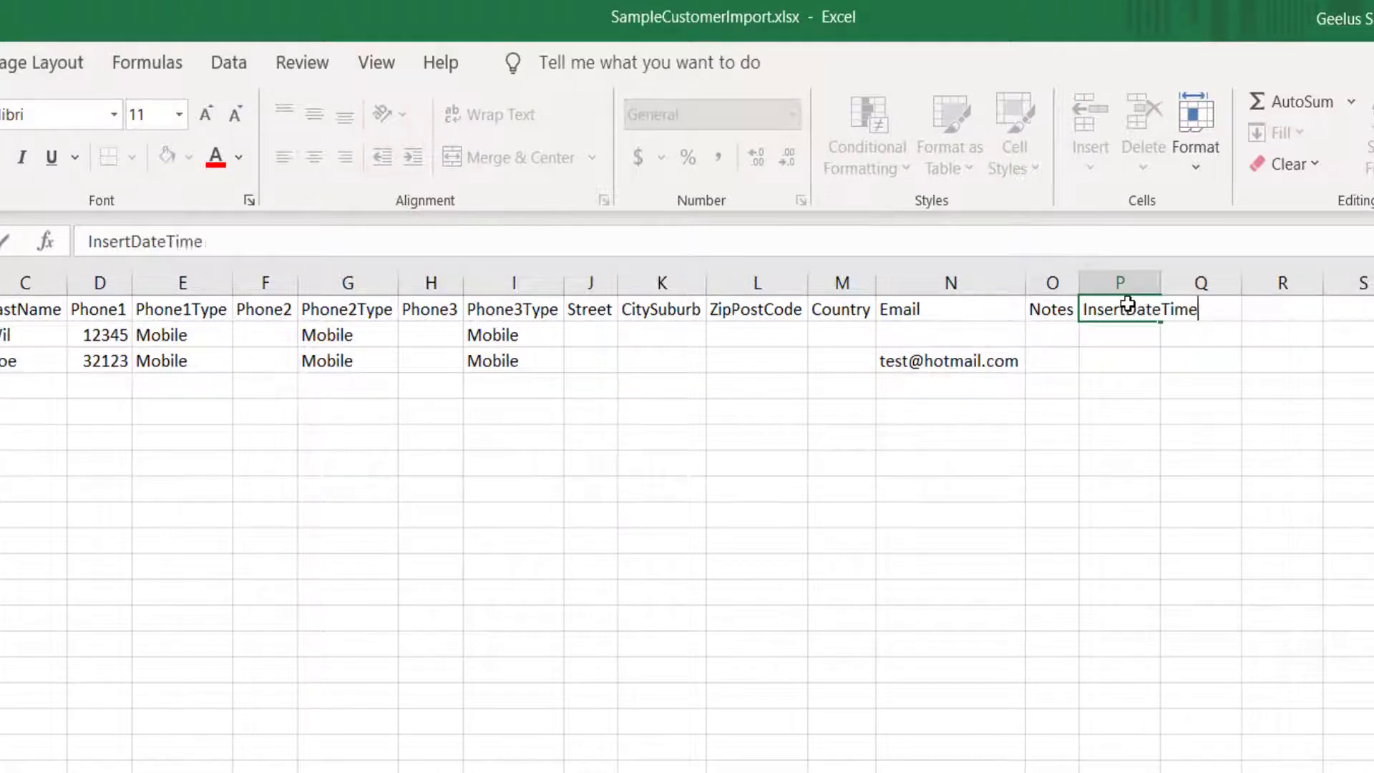
key(Return)
drag(1161, 283, 1277, 284)
click(1122, 333)
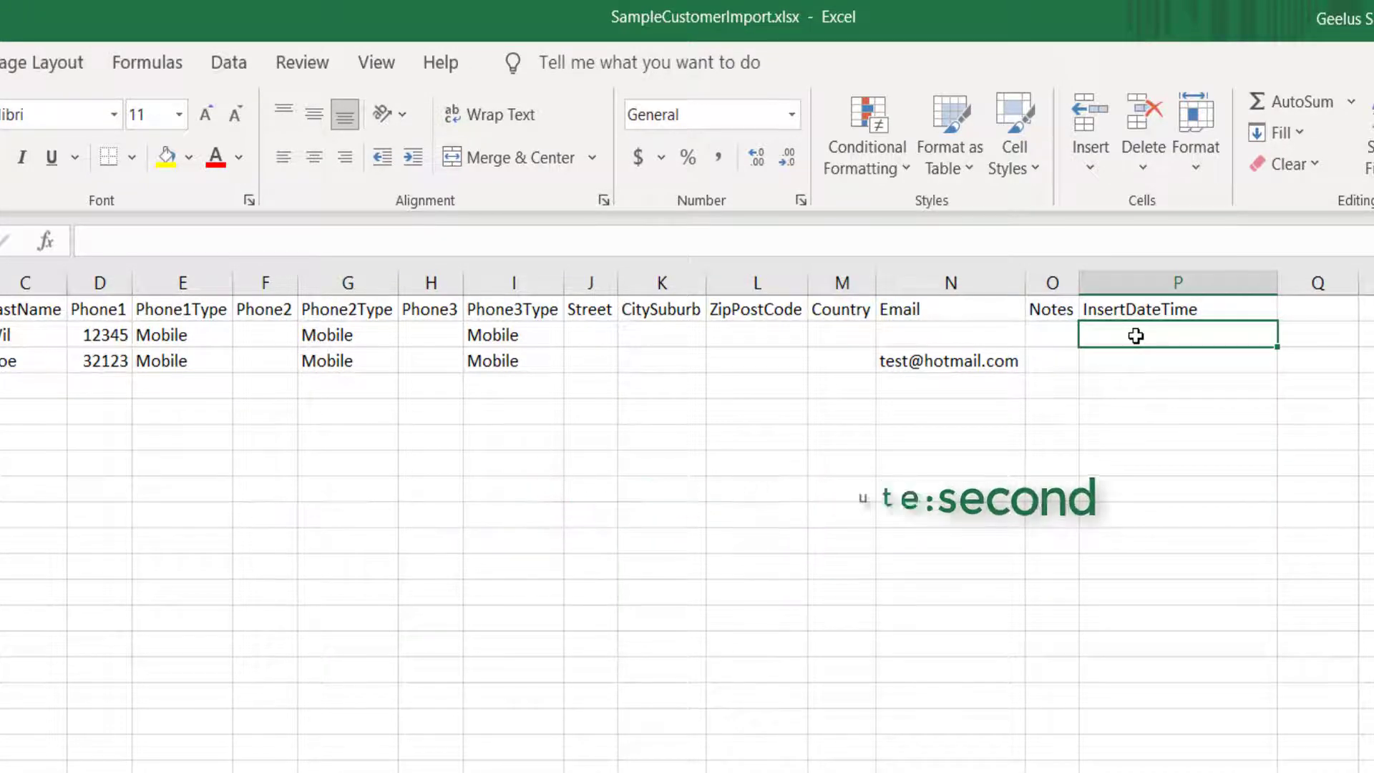
text(YYYY)
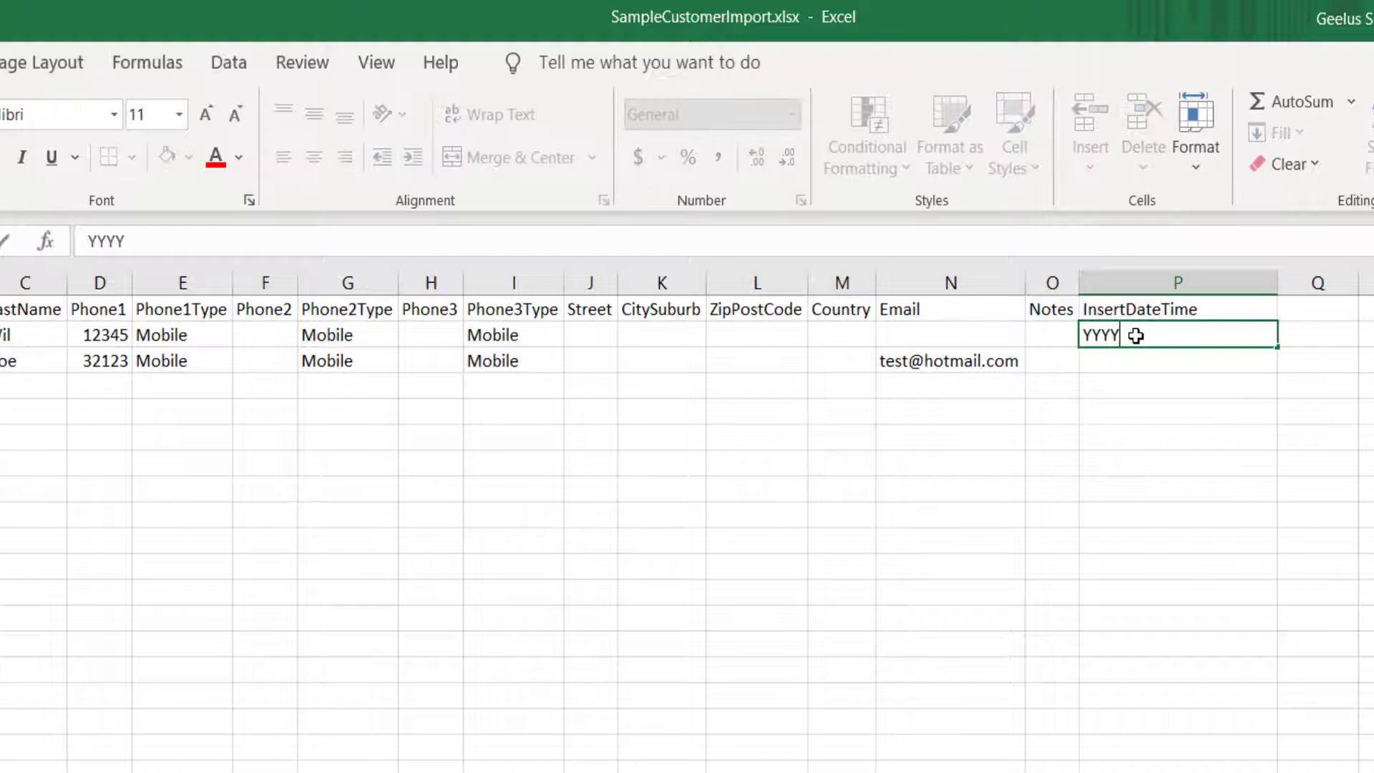
text(-MM-DDT)
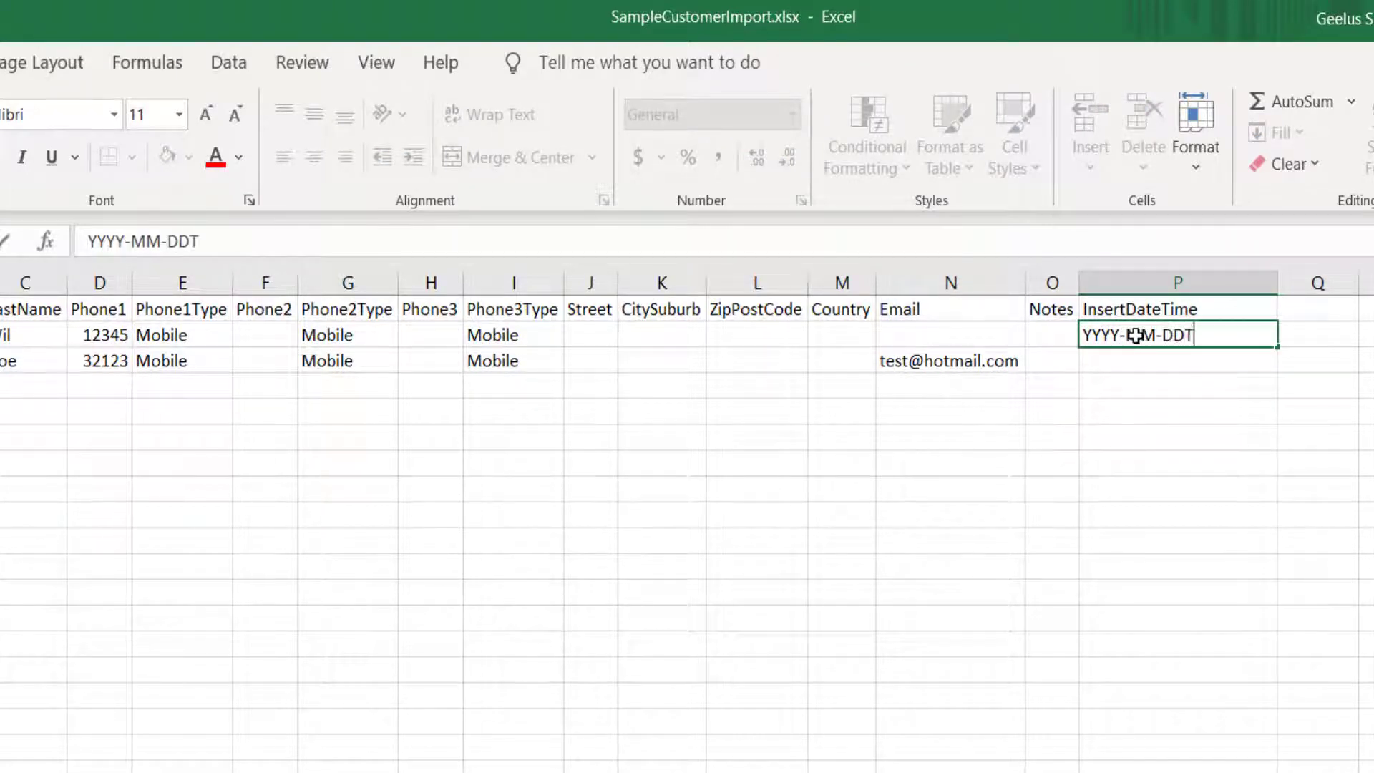
text(HH:mm)
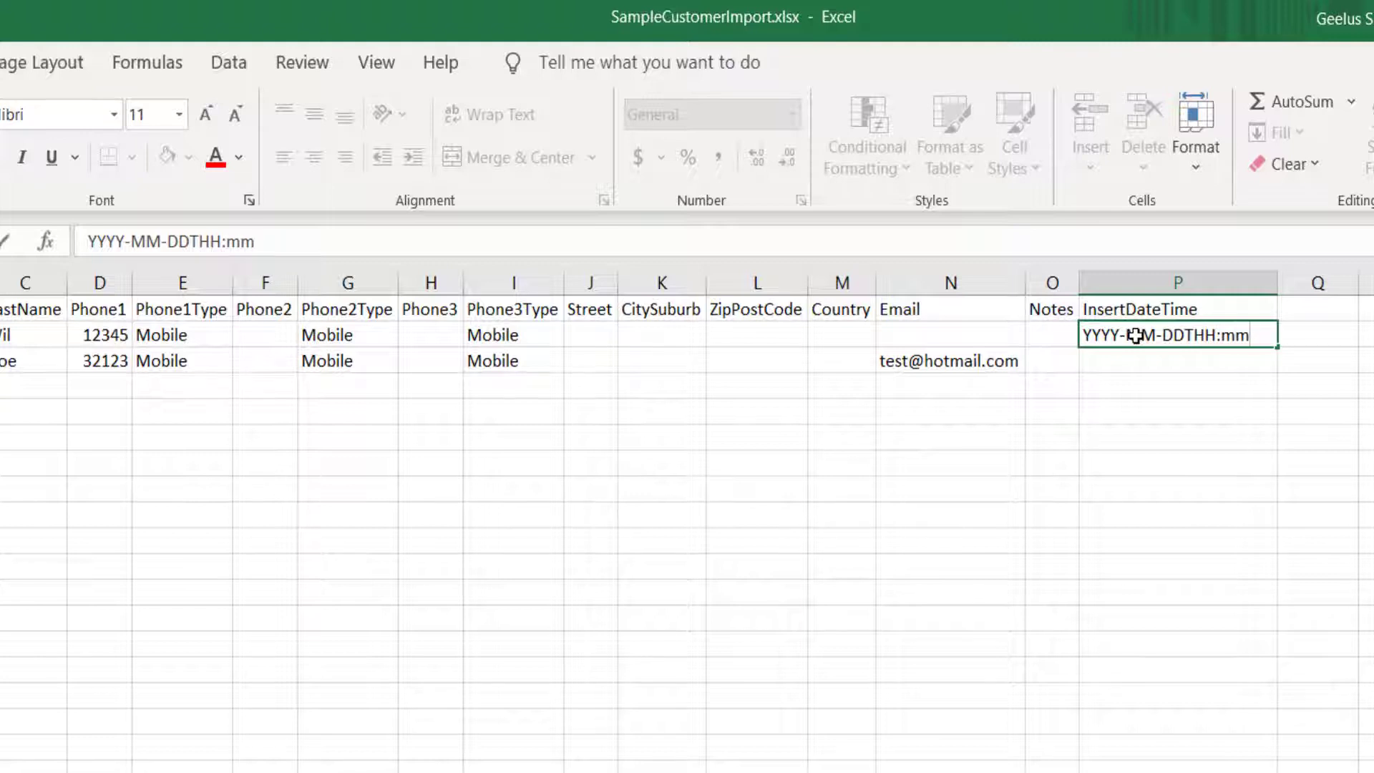
text(:ss)
key(Escape)
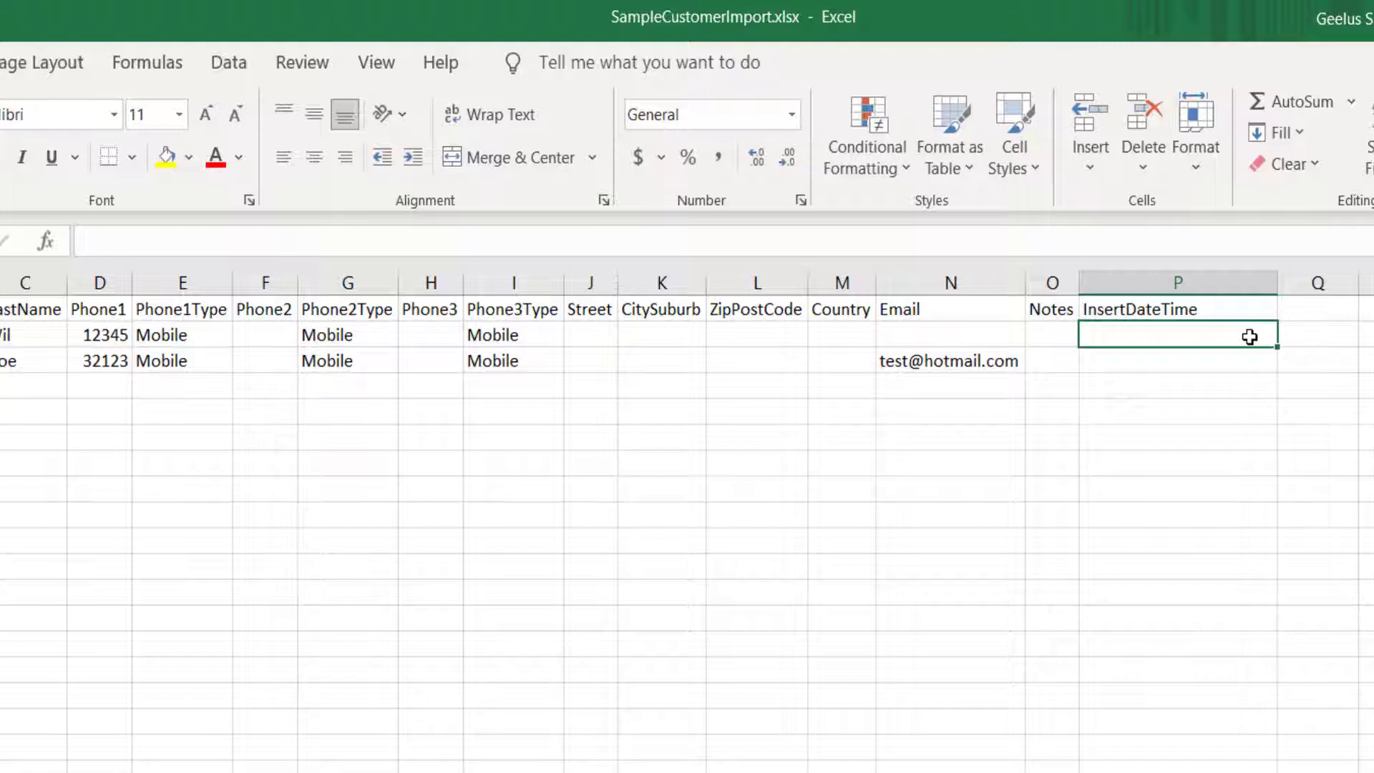
- Enter 2018-10-26T17:42:27 as the InsertDateTime value in P2
text(2018-)
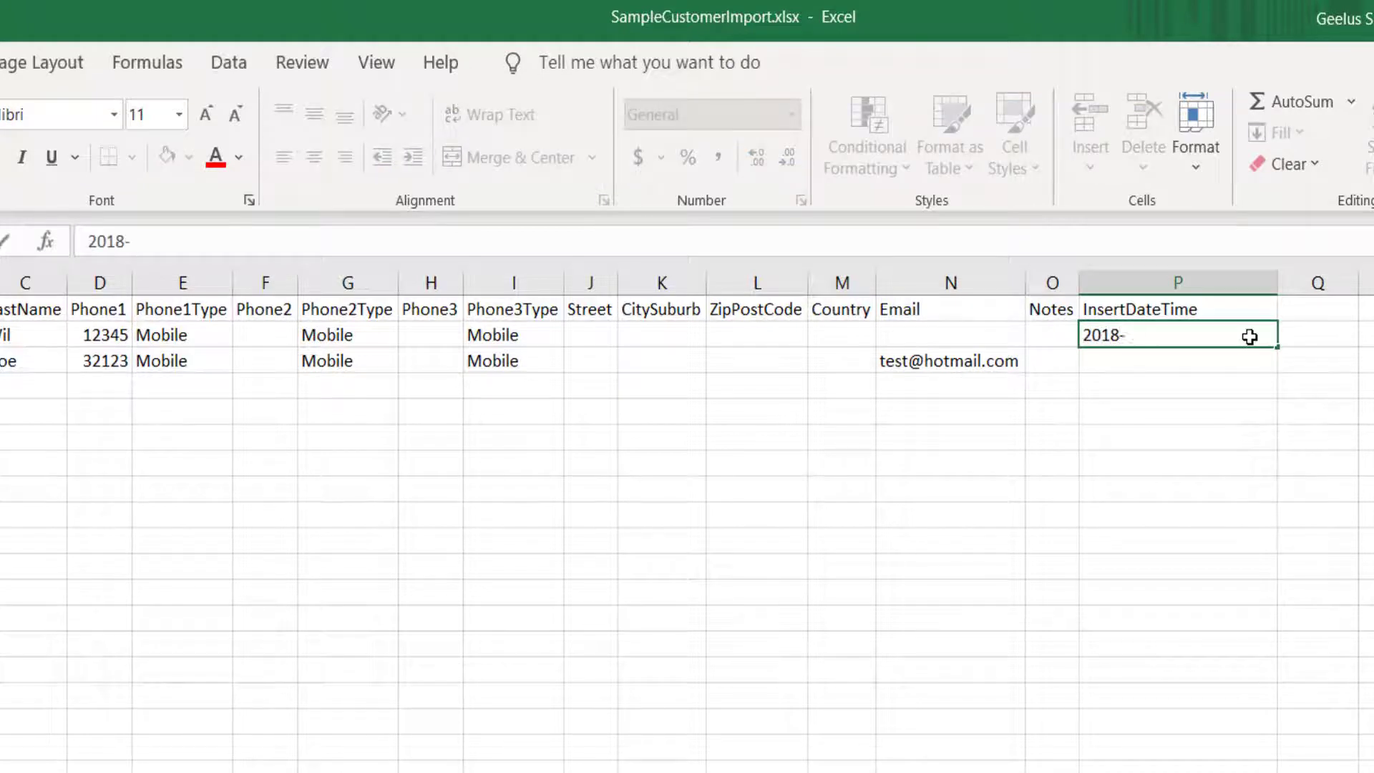
text(10-26T17:)
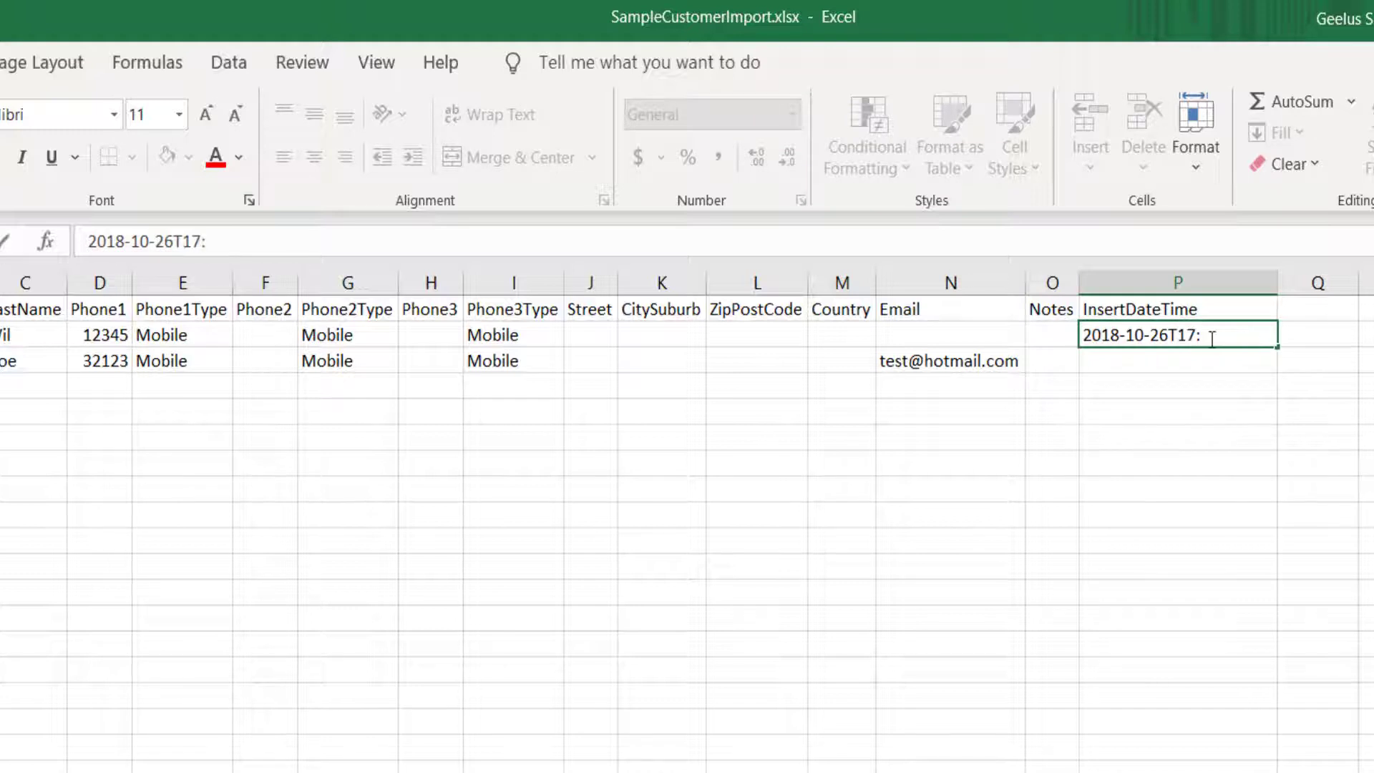
text(42:27)
key(Return)
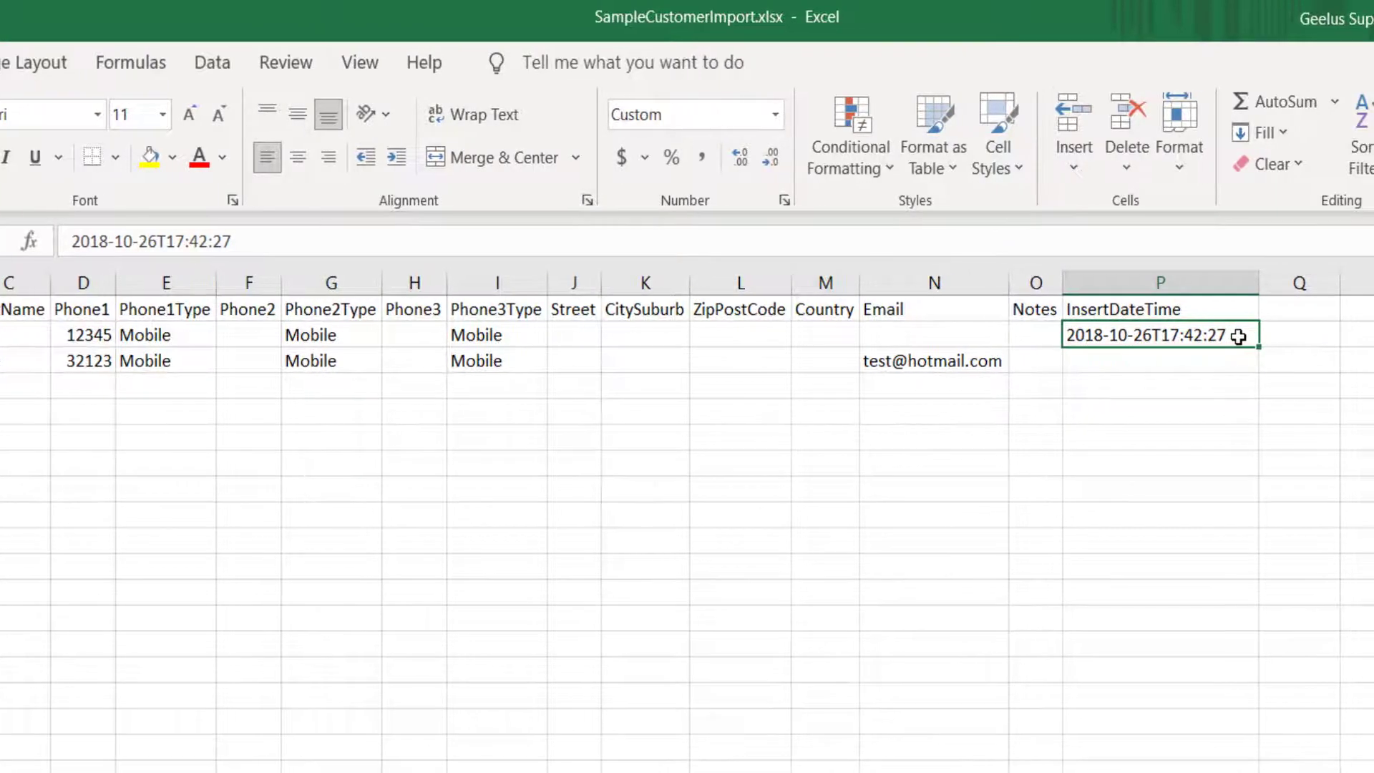
- Add the headers Ext1 in Q1 and Ext2 in R1
click(1018, 311)
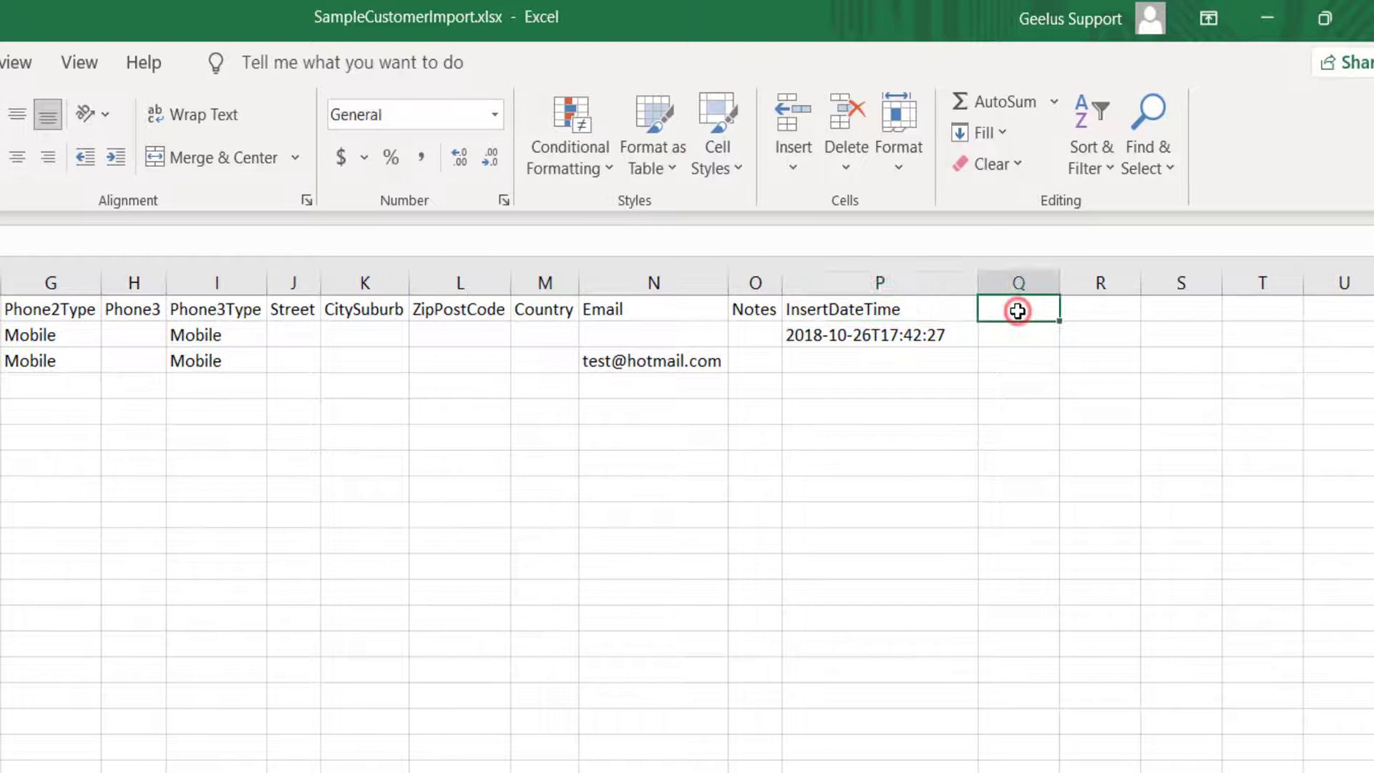
text(Ext1)
key(Tab)
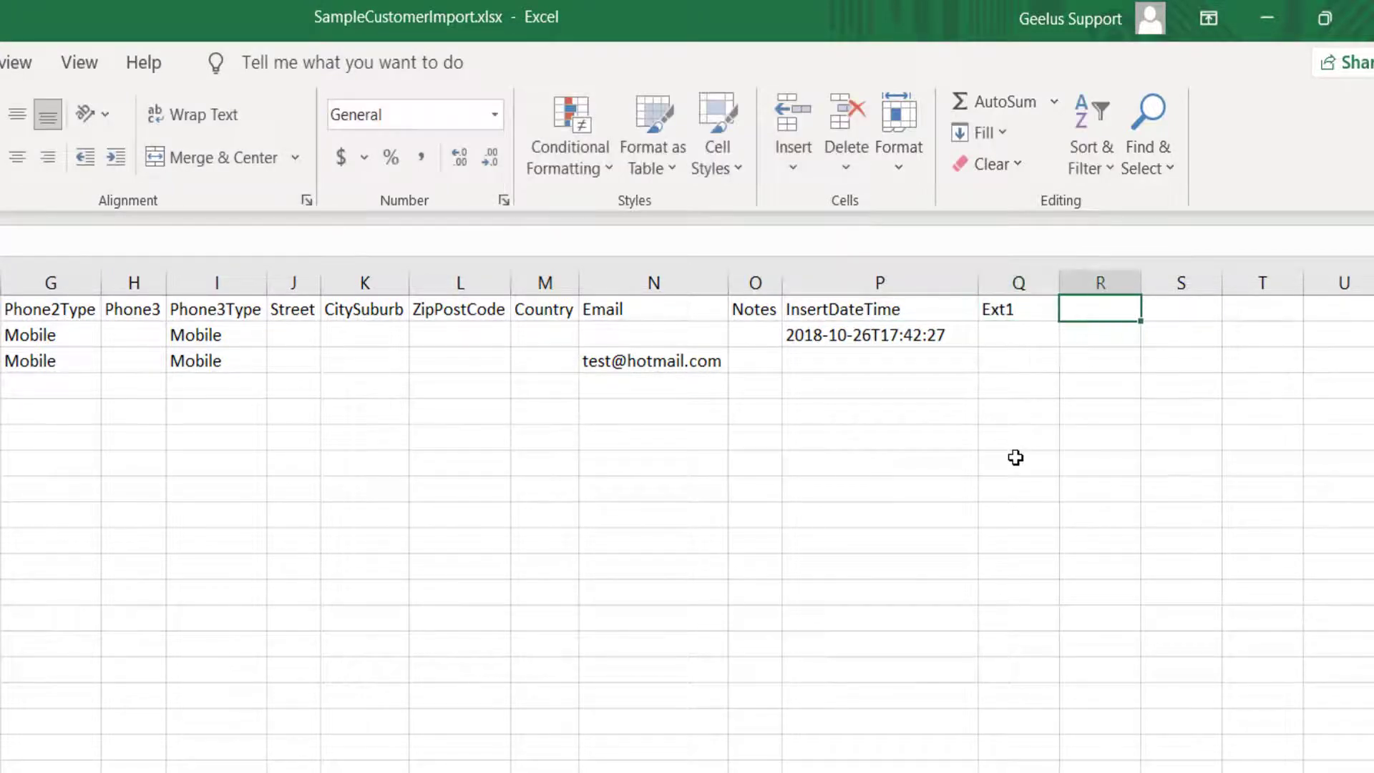
text(Ext2)
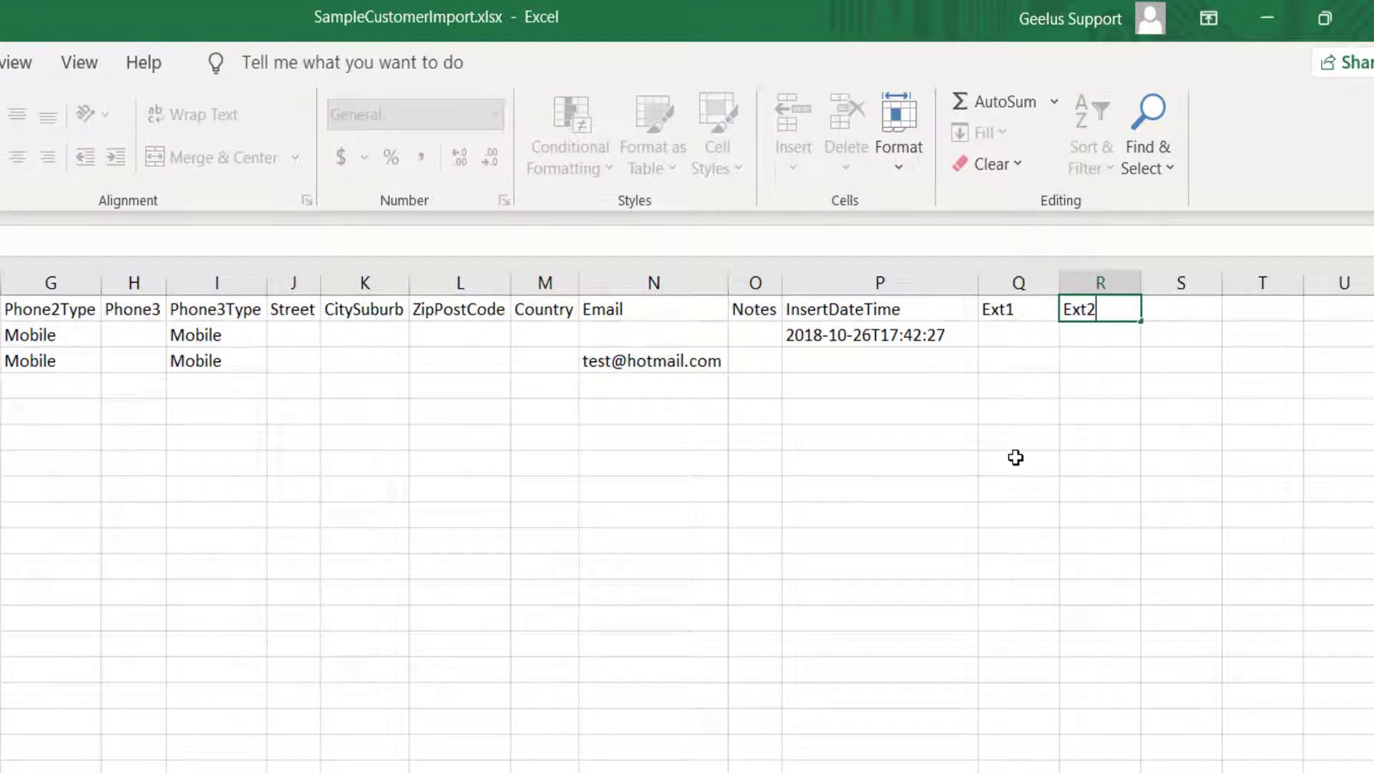
key(ctrl+Return)
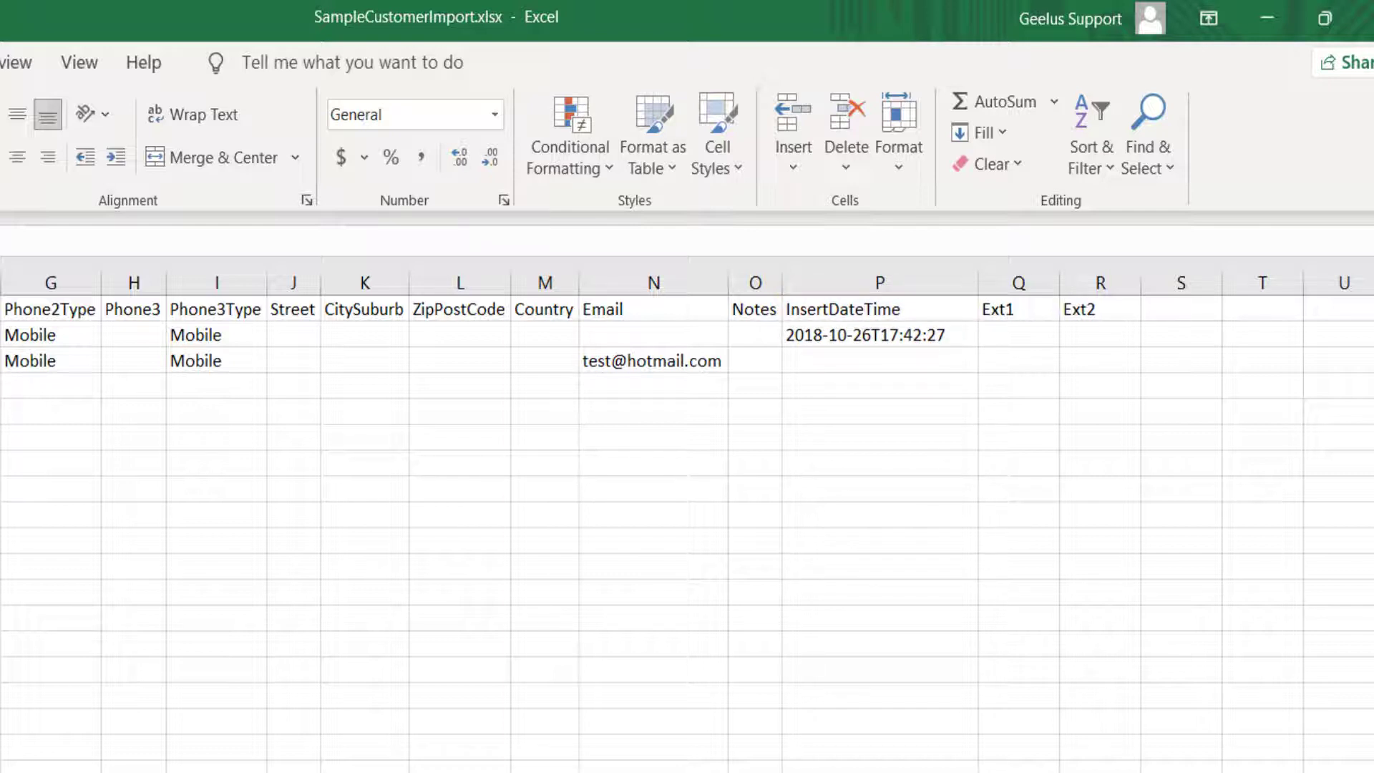
- Apply the custom number format YYYY-MM-DDTHH:mm:ss to the whole InsertDateTime column
click(900, 283)
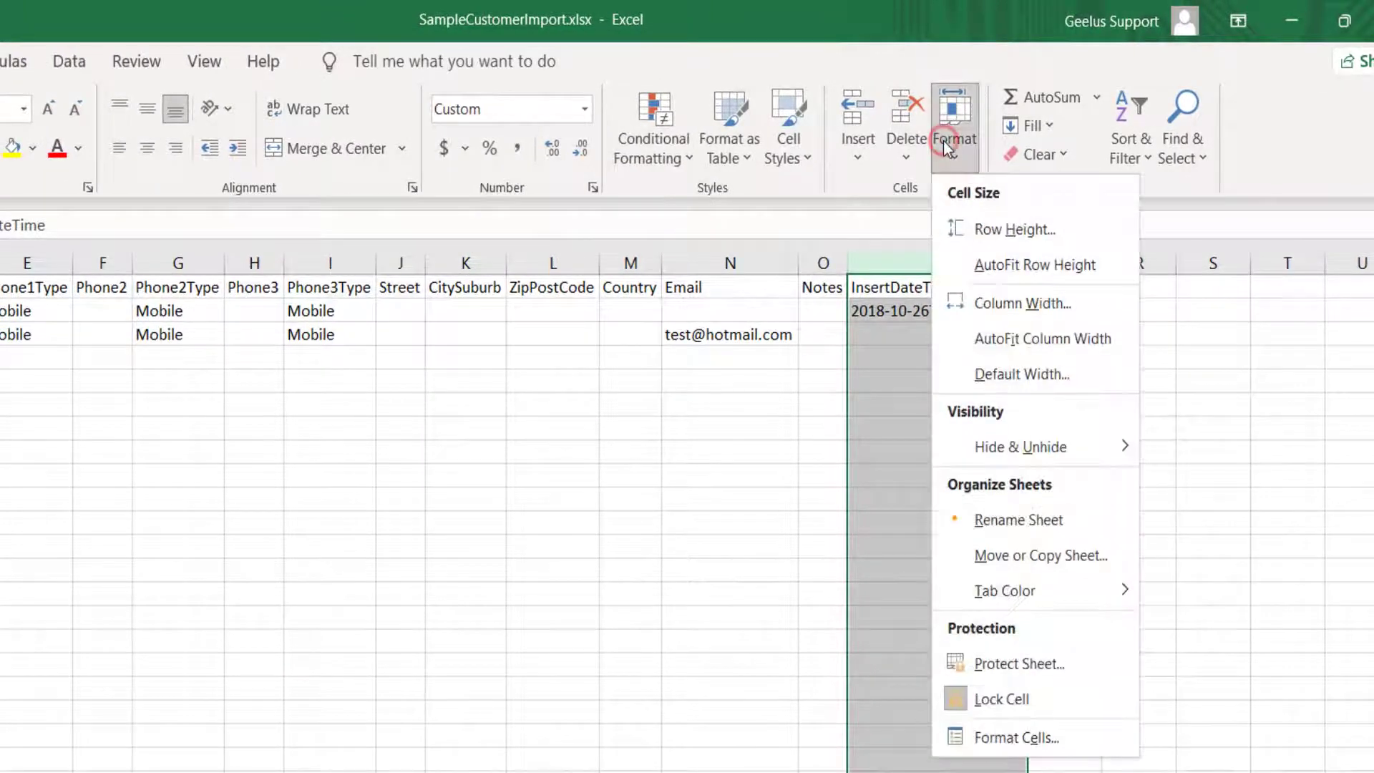
click(973, 737)
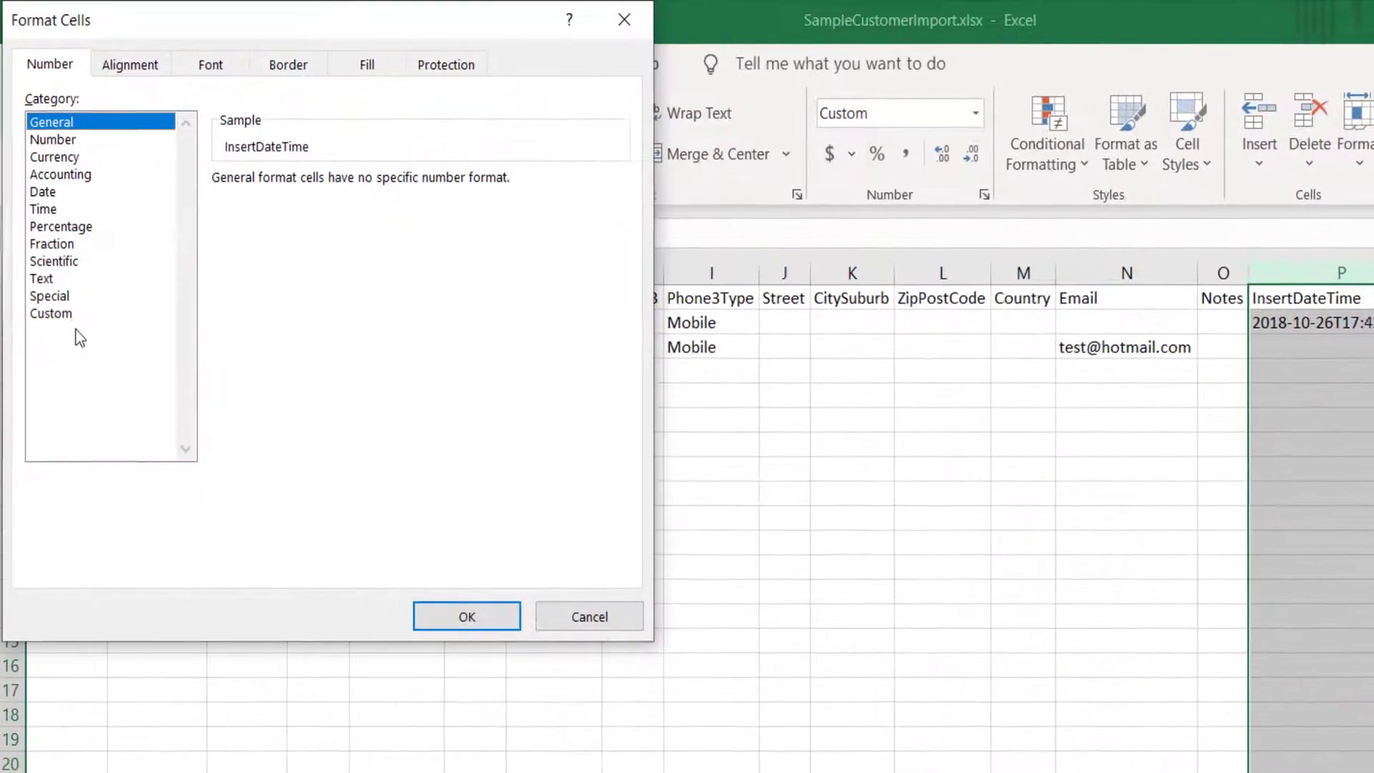
click(100, 314)
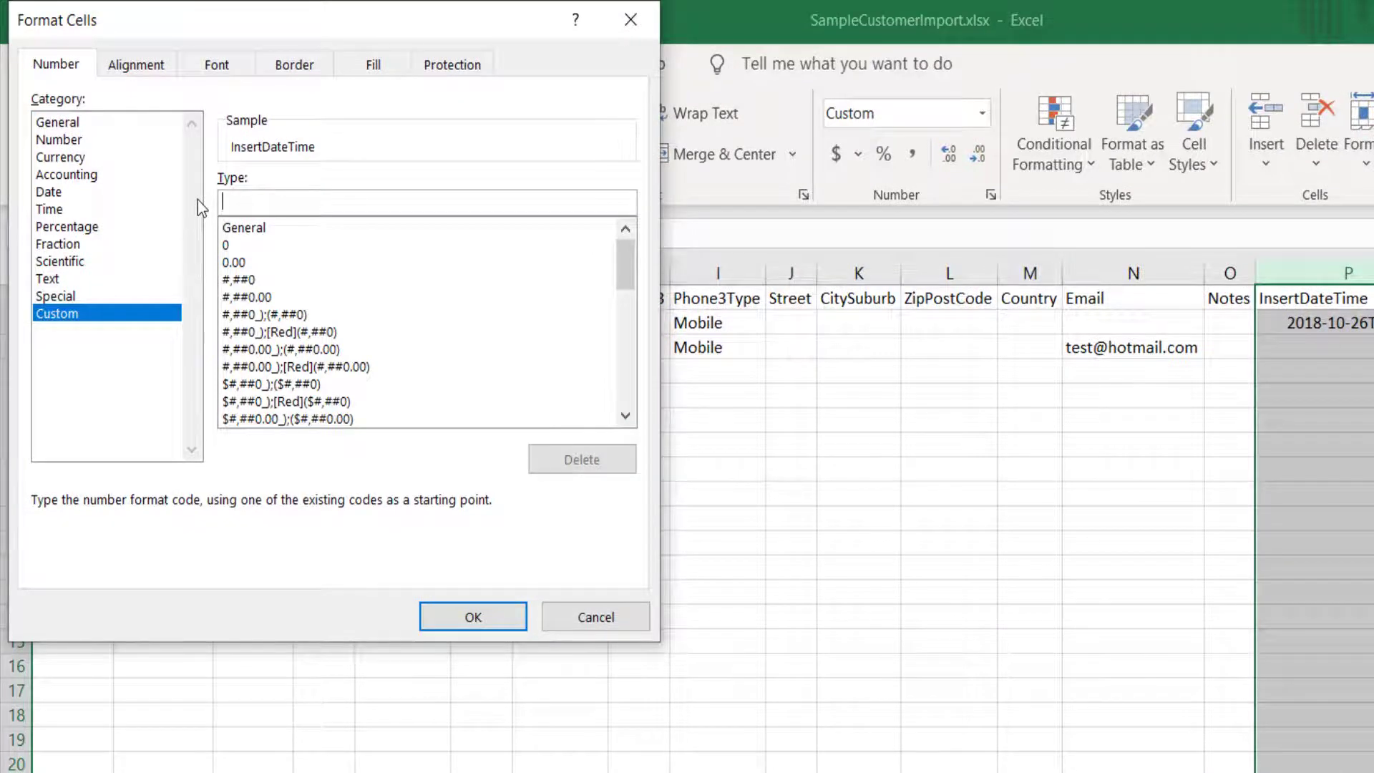
text(YYYY-MM-DDTHH:m)
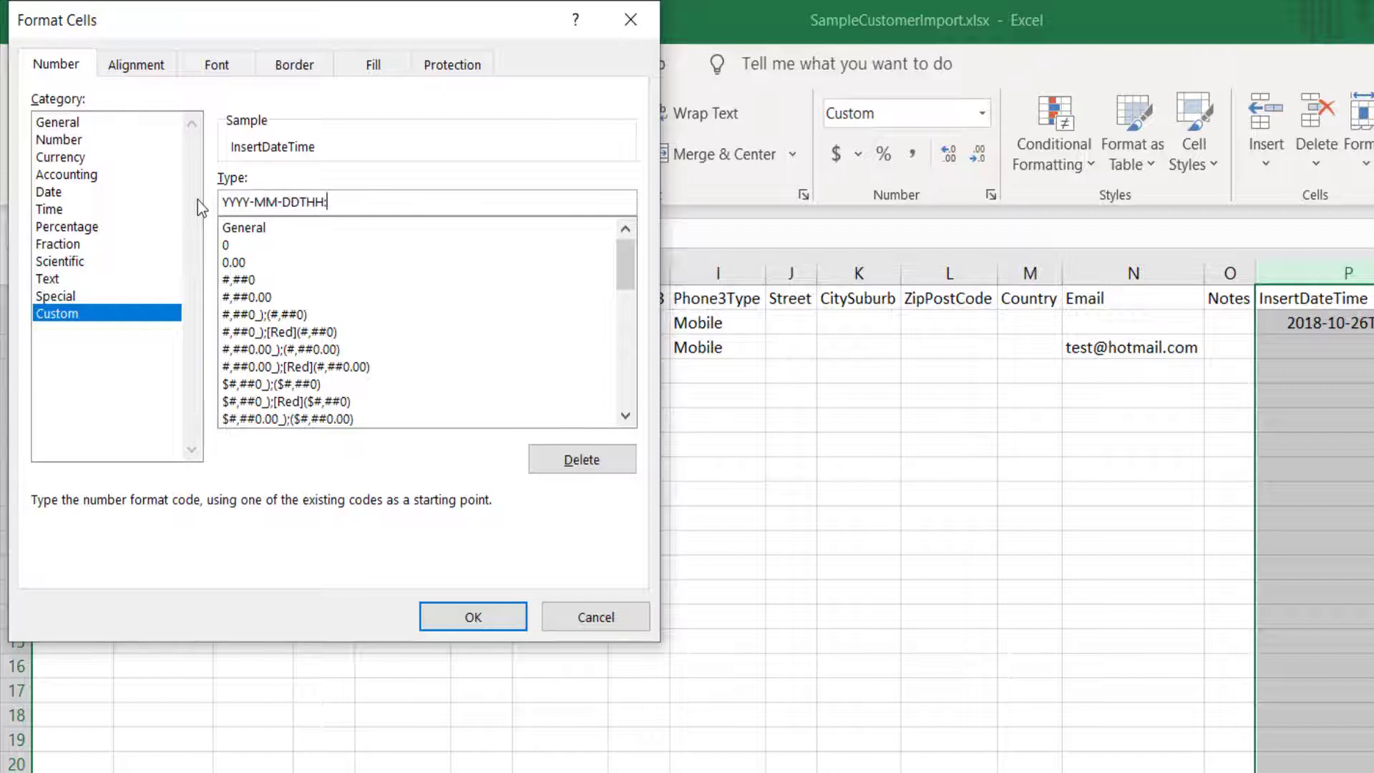
text(m:ss)
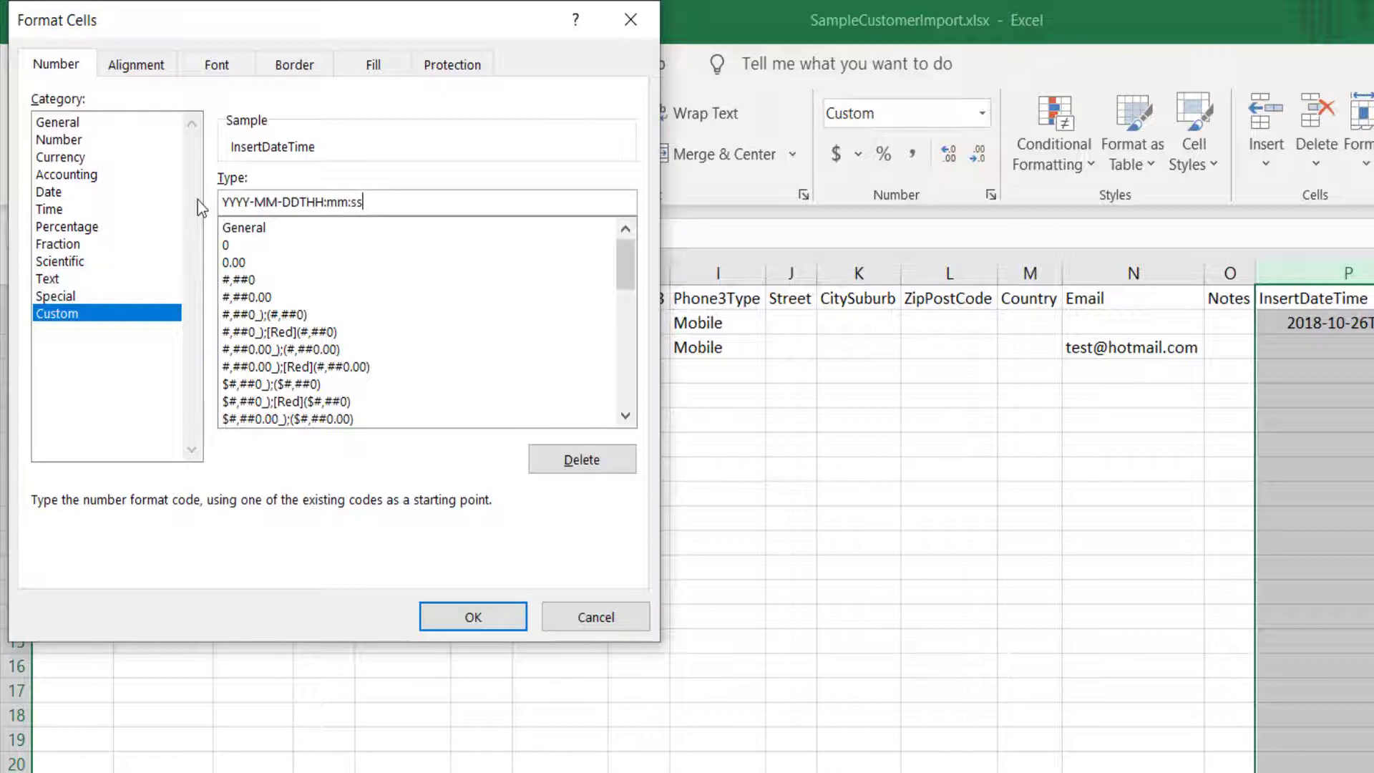
click(444, 618)
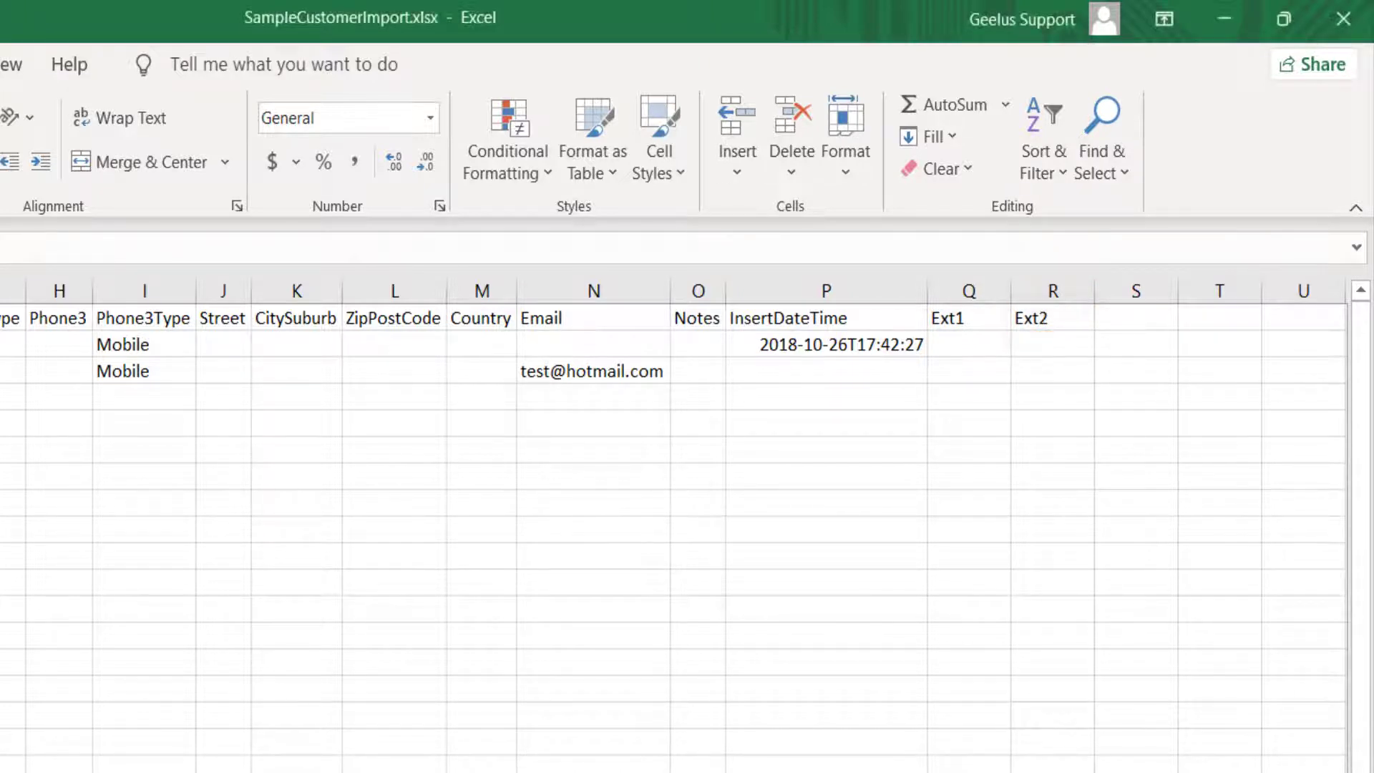
- Fill the first customer's row with 35 under Ext1 and Female under Ext2
click(966, 347)
text(35)
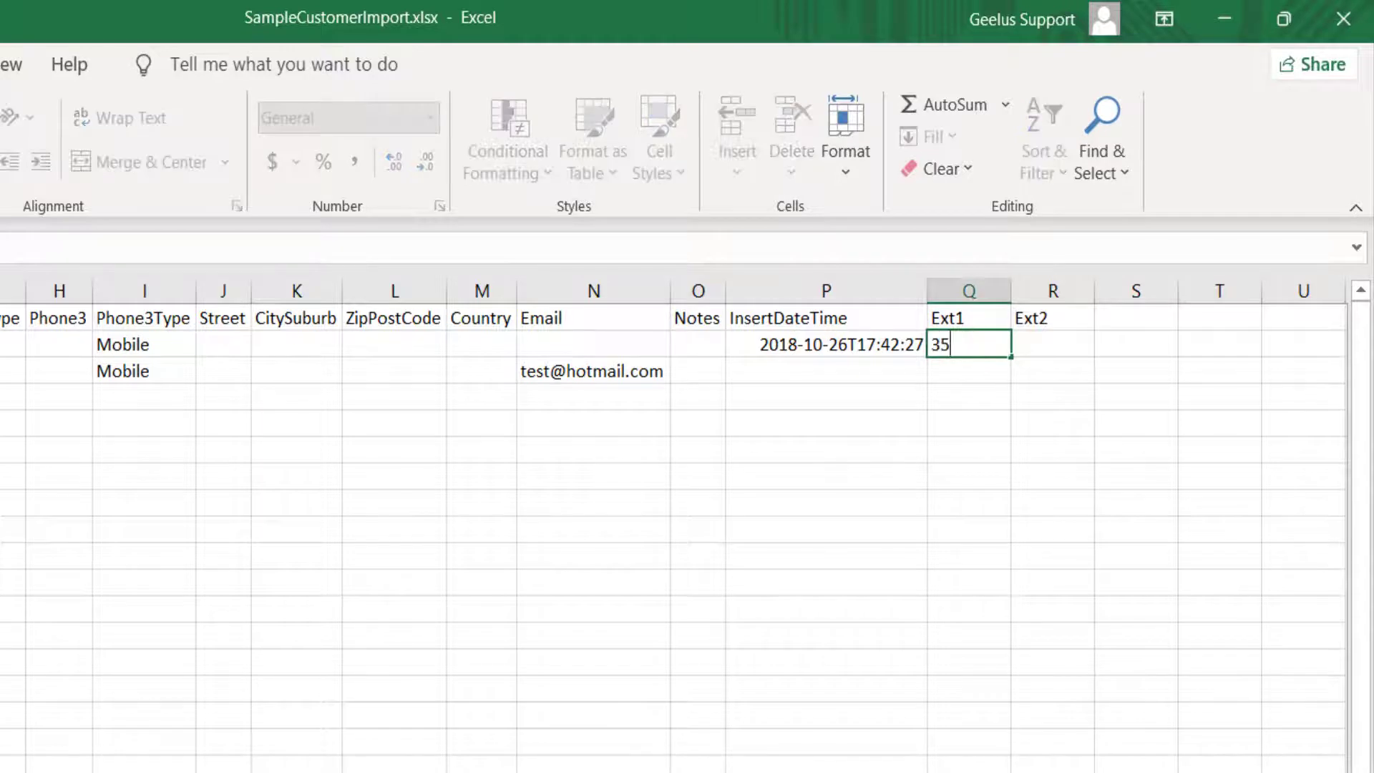
key(Tab)
text(Female)
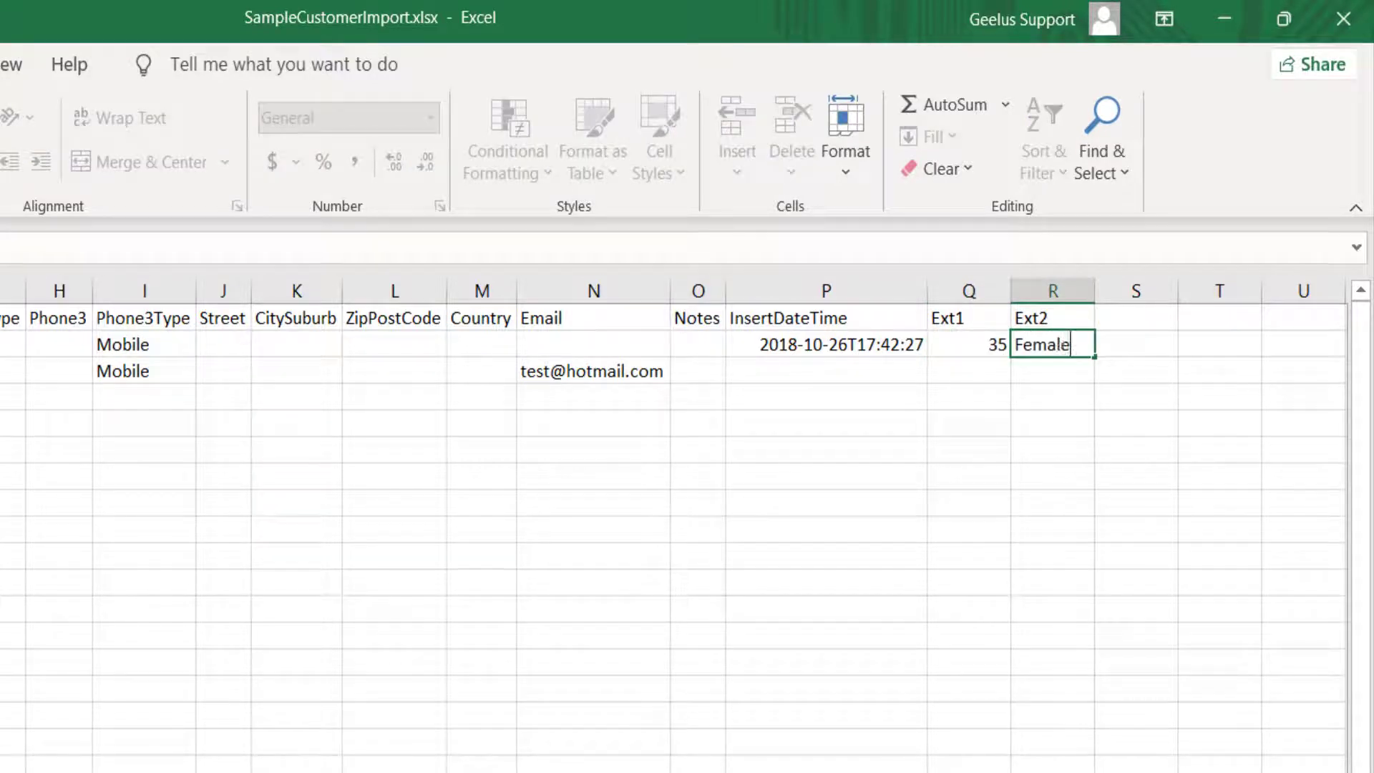
- Fill the second customer's row with 40 under Ext1 and Male under Ext2
key(Return)
text(40)
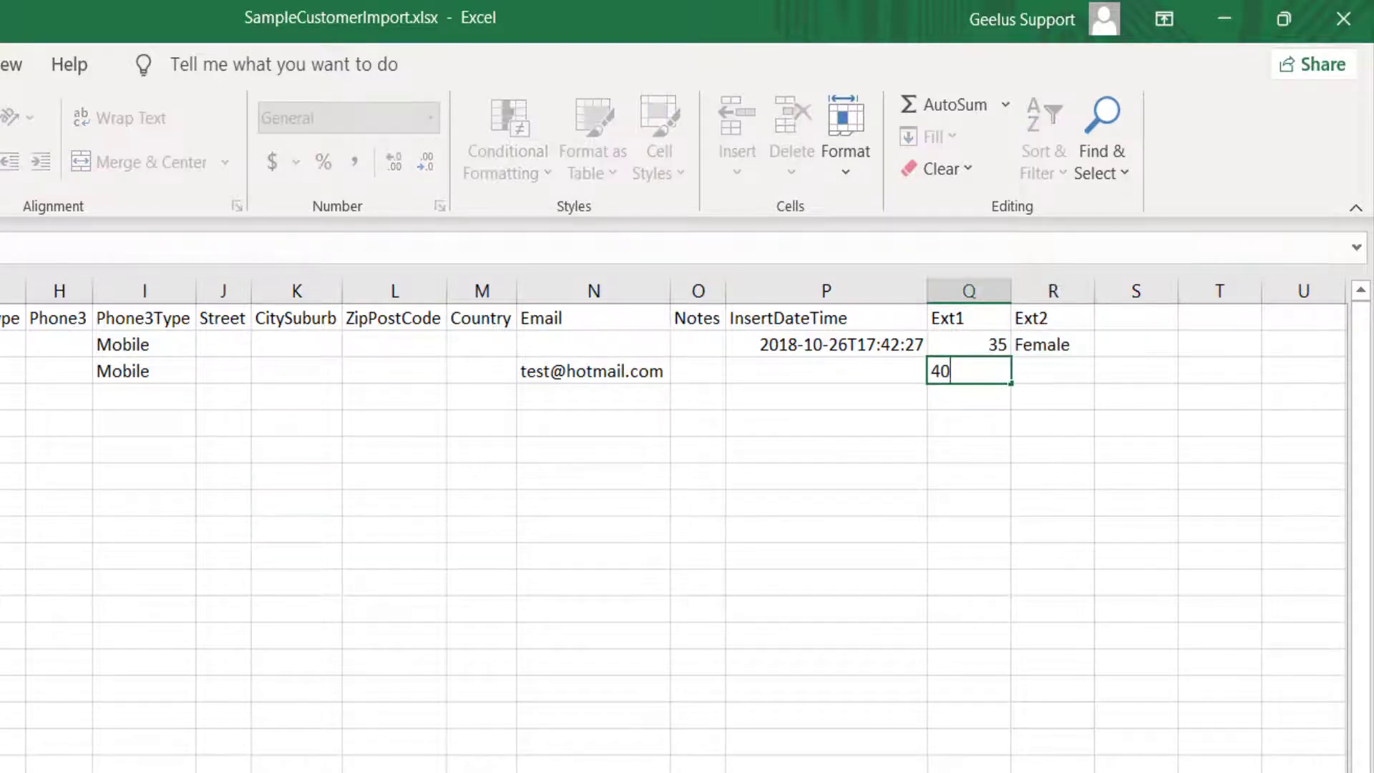
key(Tab)
text(Male)
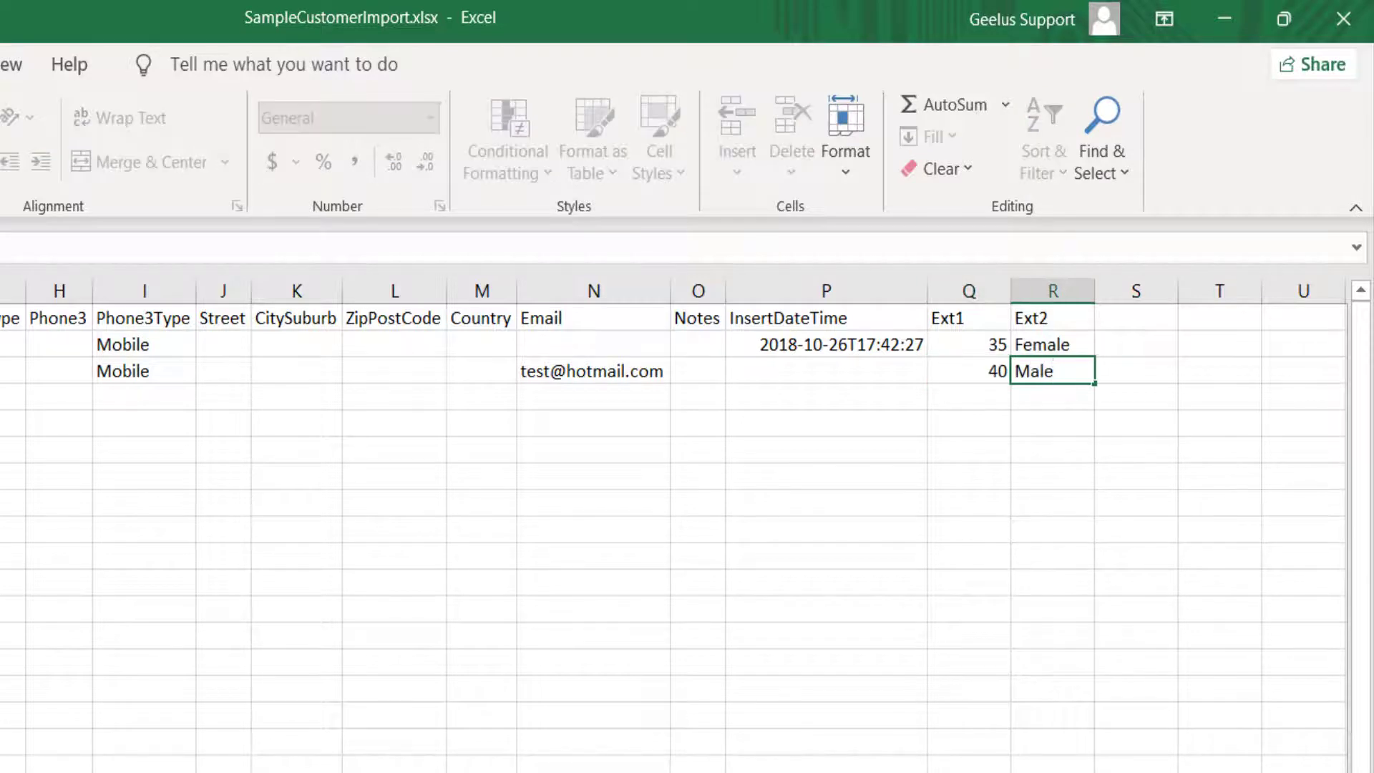
key(Return)
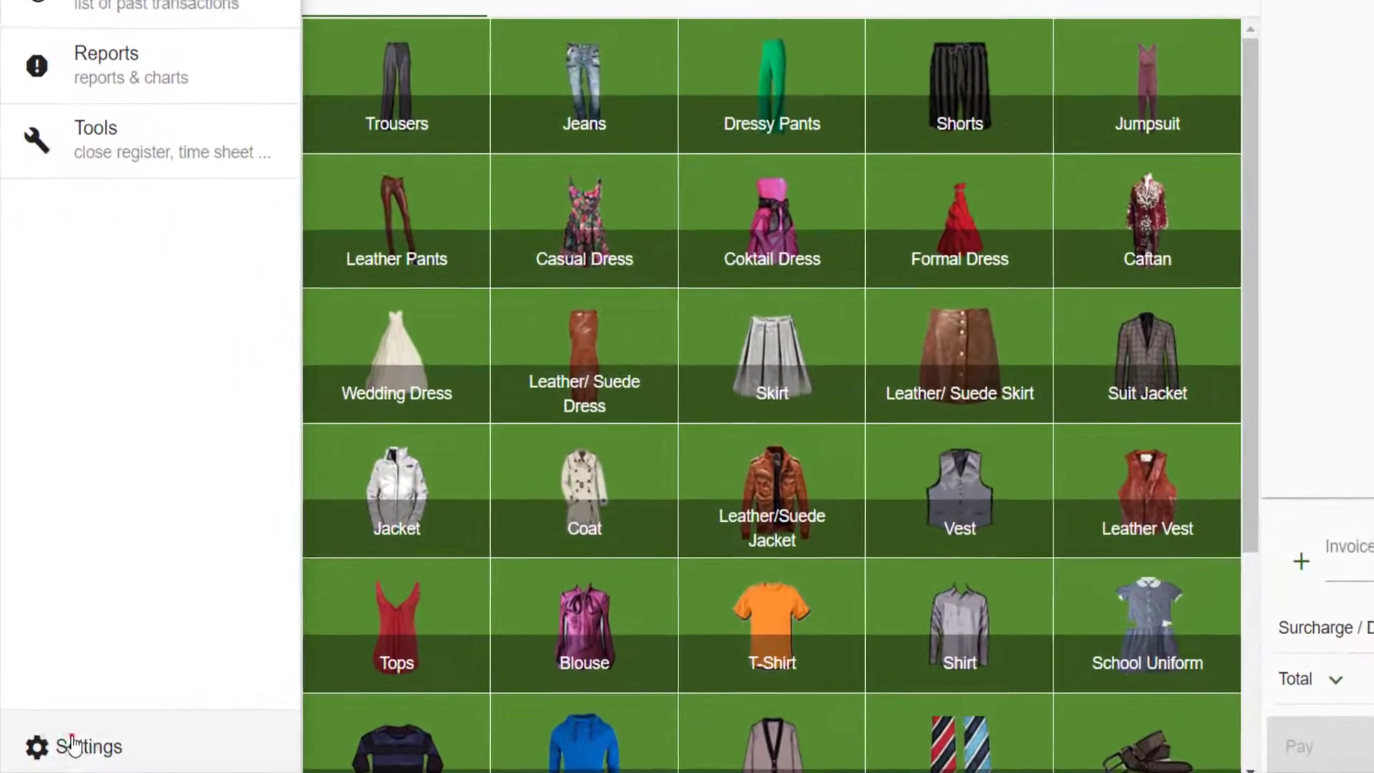
- In the Geelus point of sale settings, create a Text extra field named Age targeting Contact and add it to the current register
click(50, 752)
scroll(506, 506, down, 20)
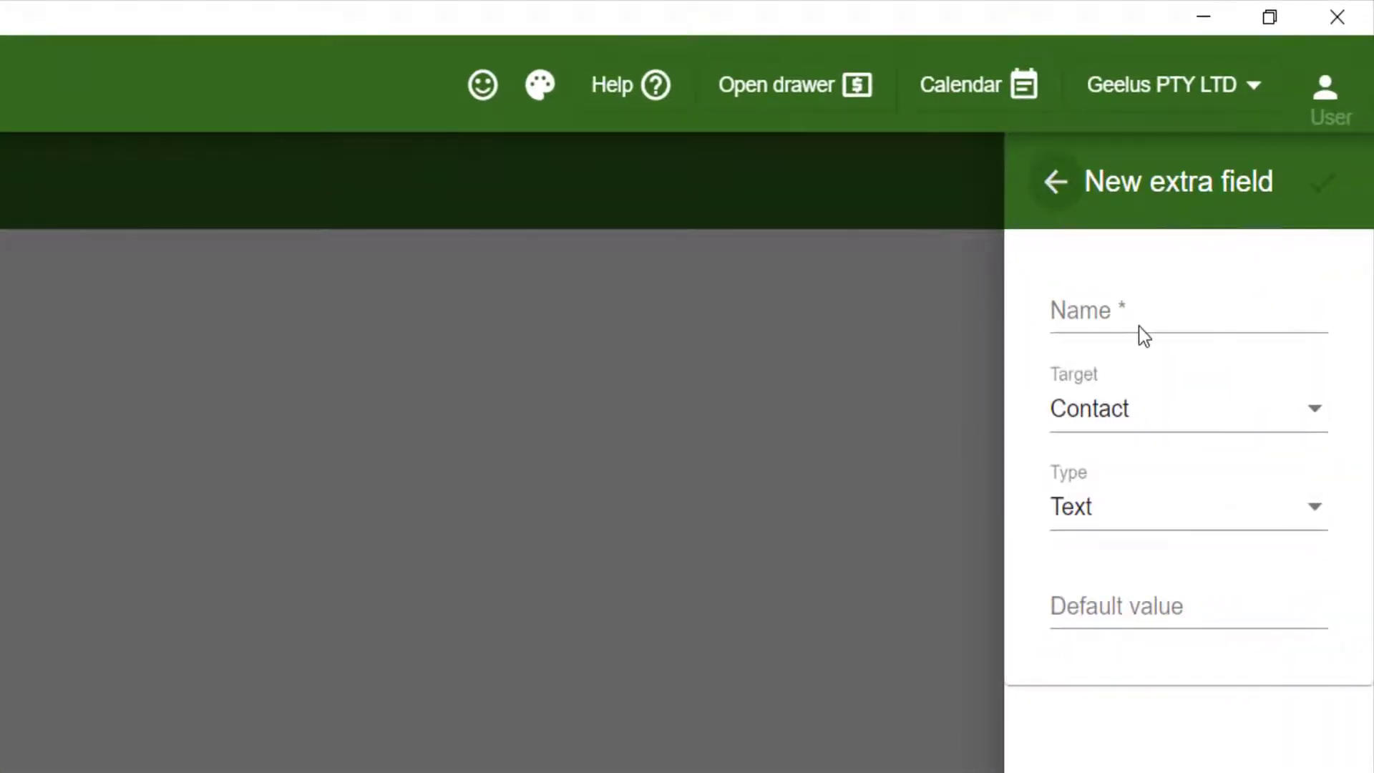
click(1139, 323)
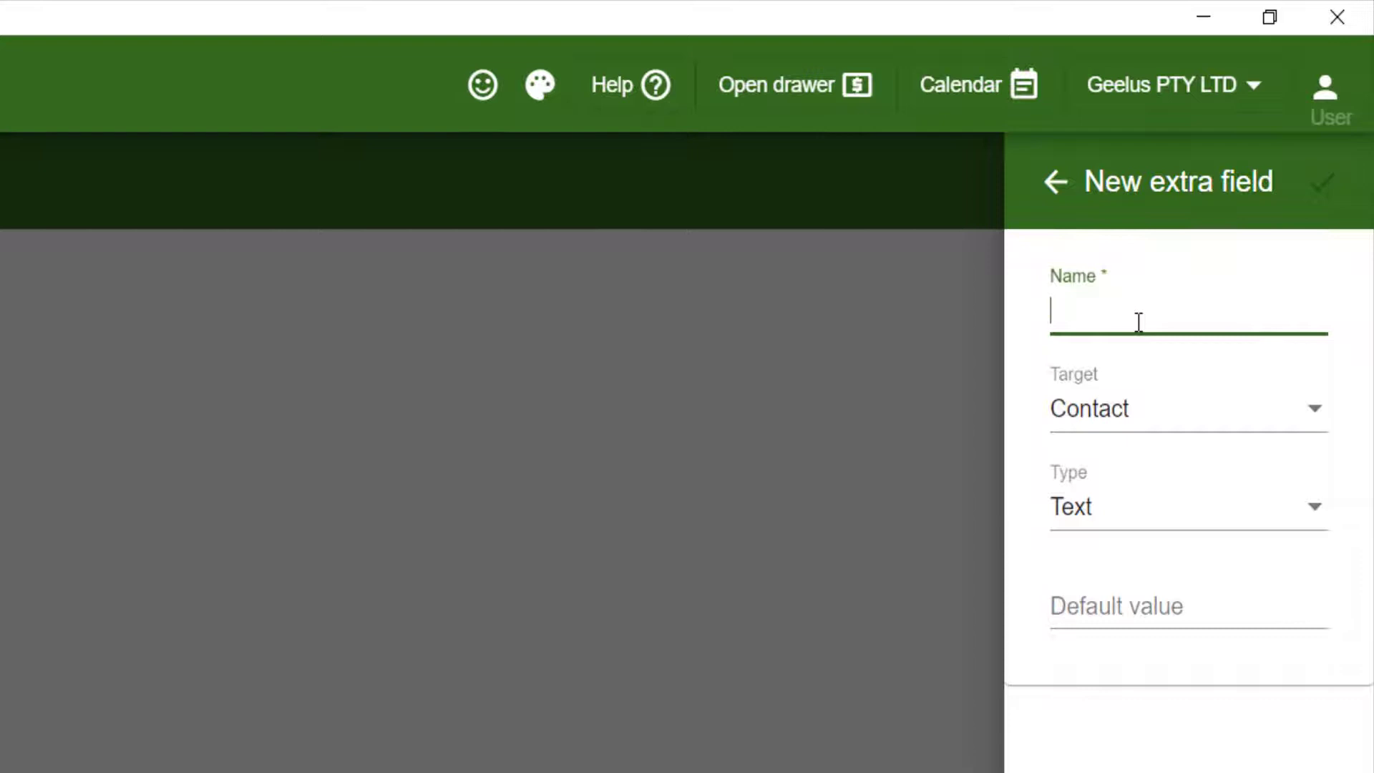
text(Age)
click(1131, 419)
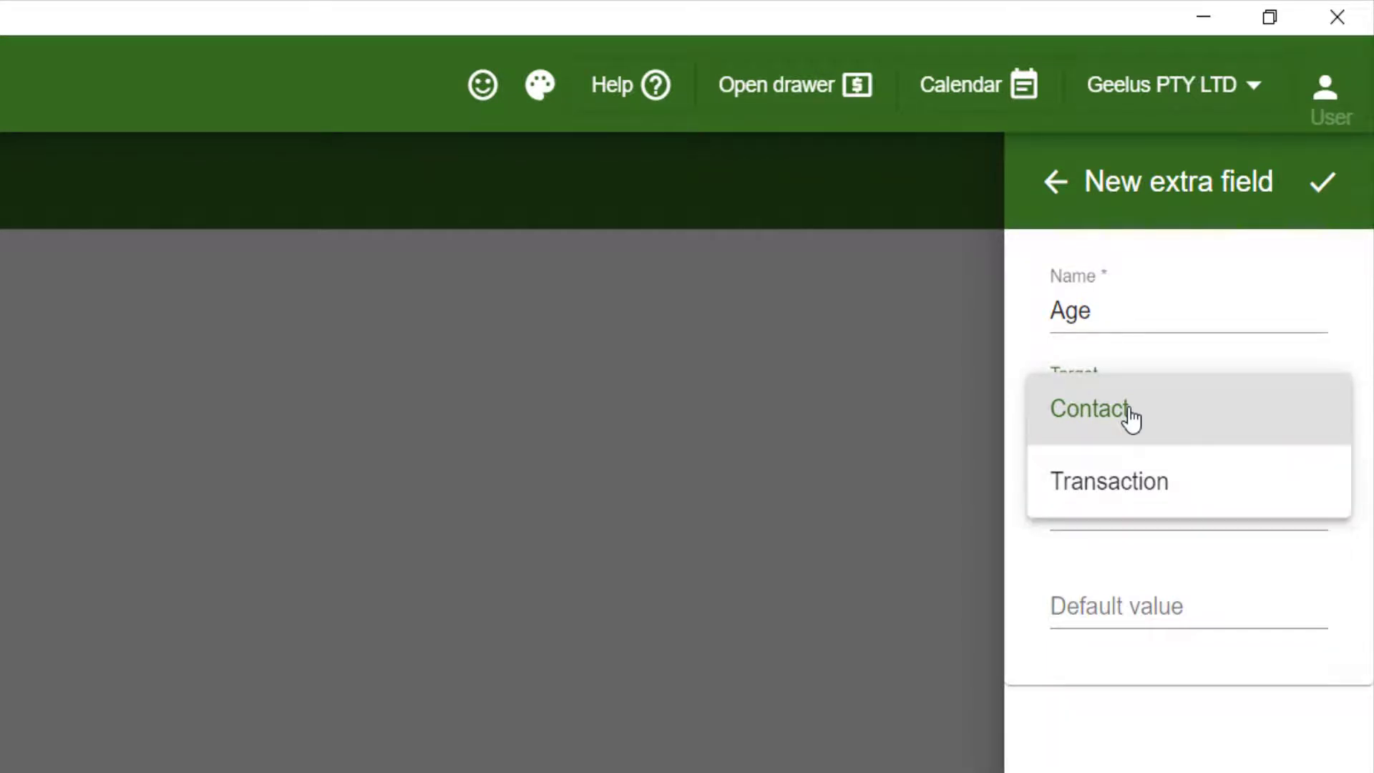
click(1131, 419)
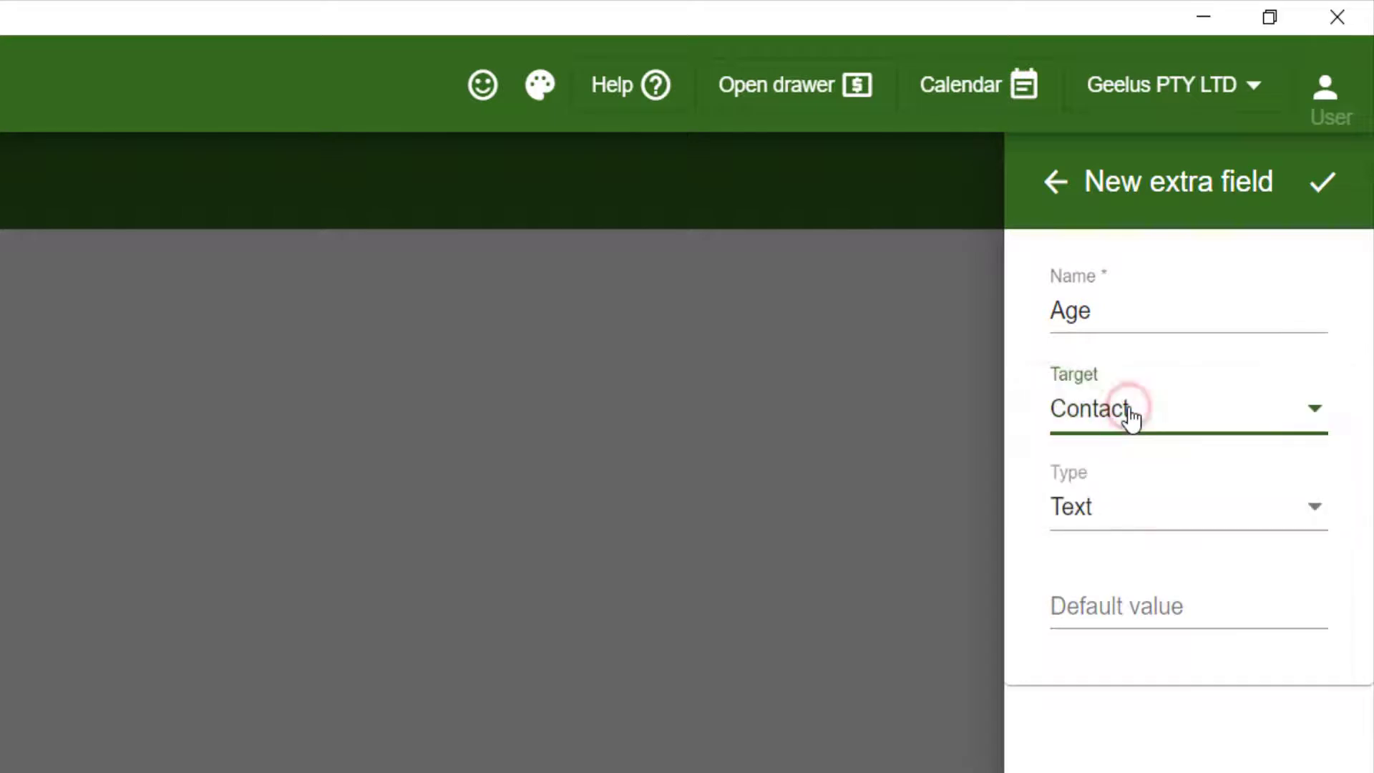
click(1135, 514)
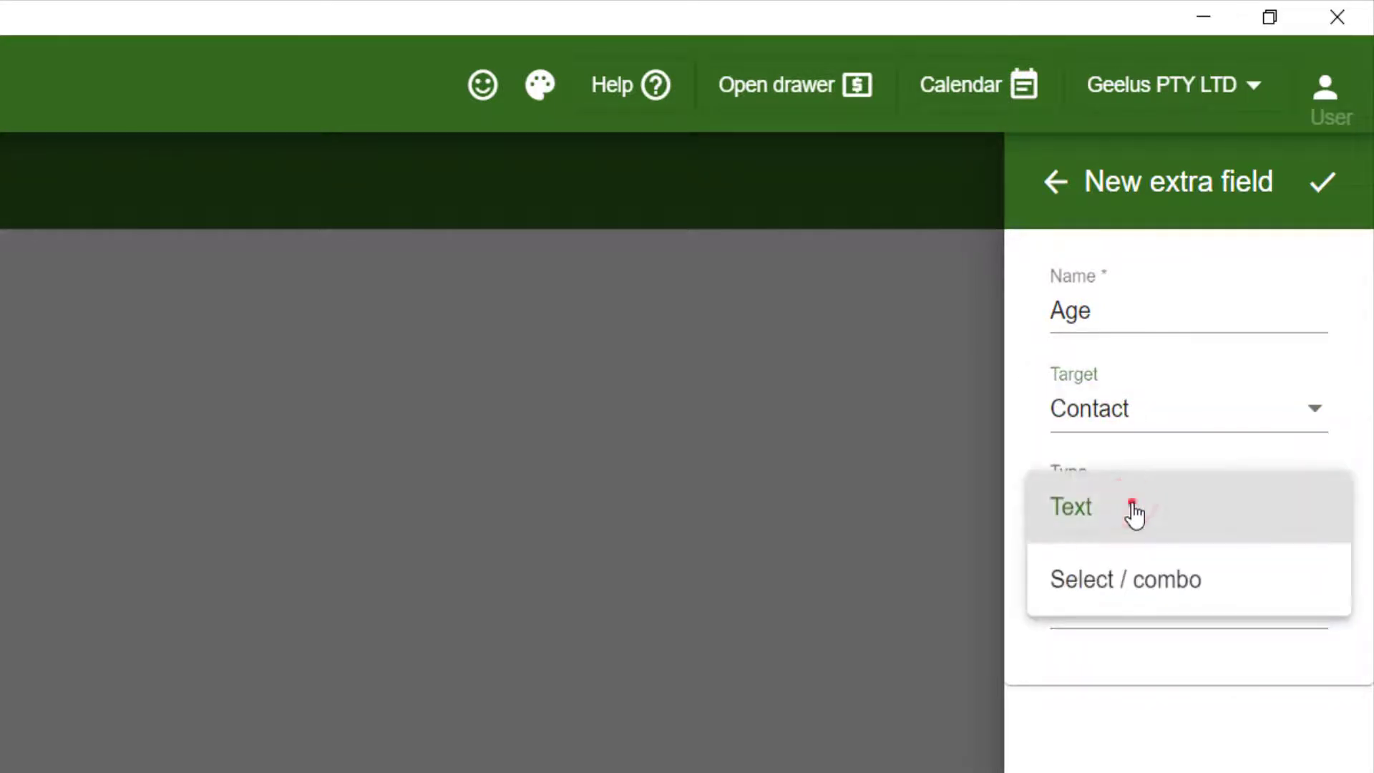
click(1135, 509)
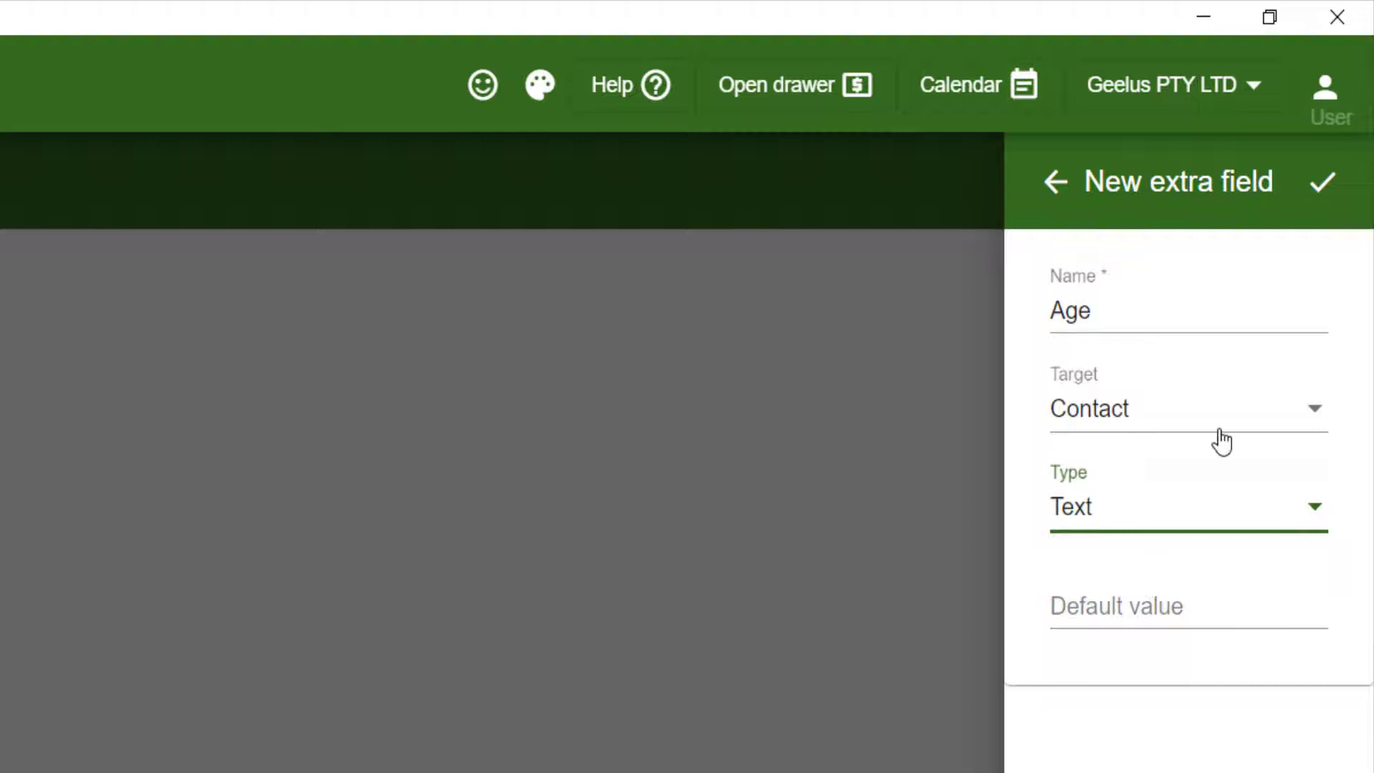
click(1324, 200)
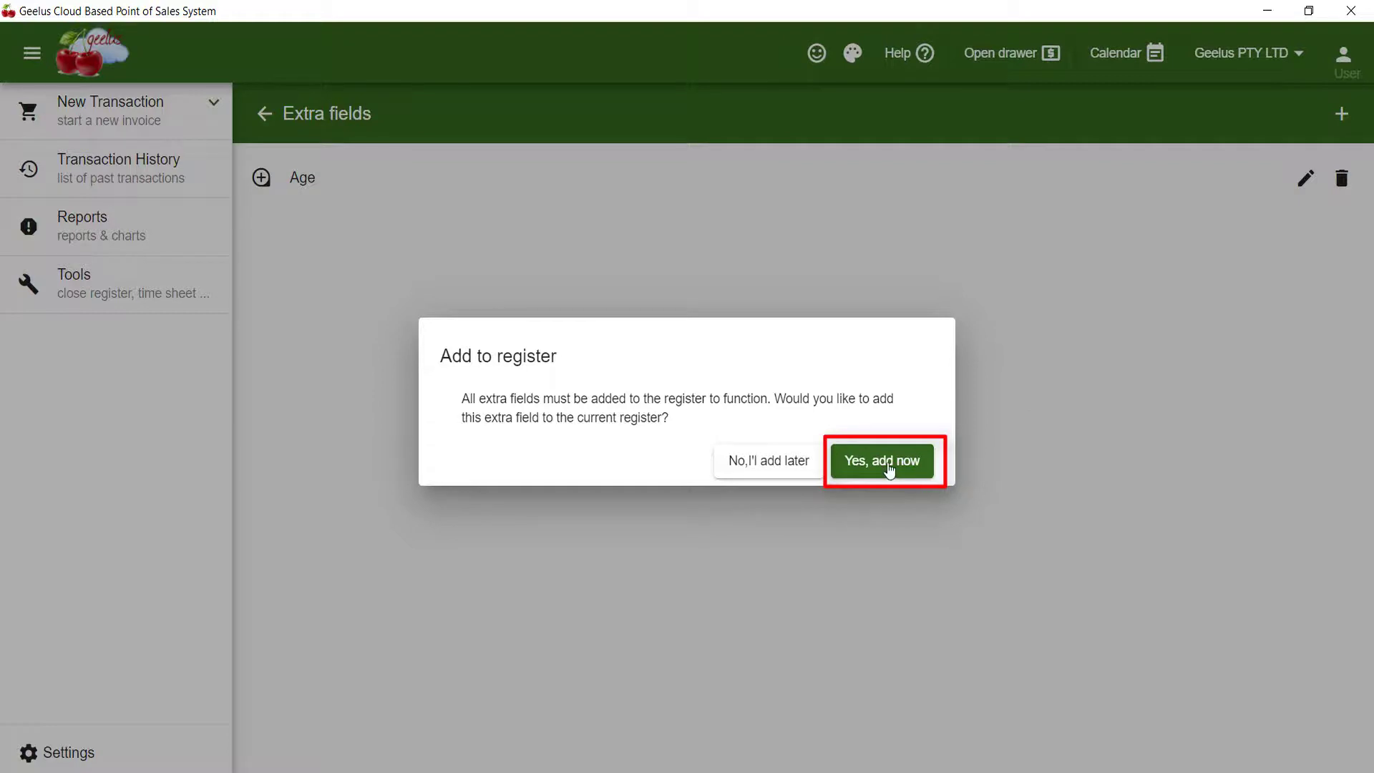
click(889, 470)
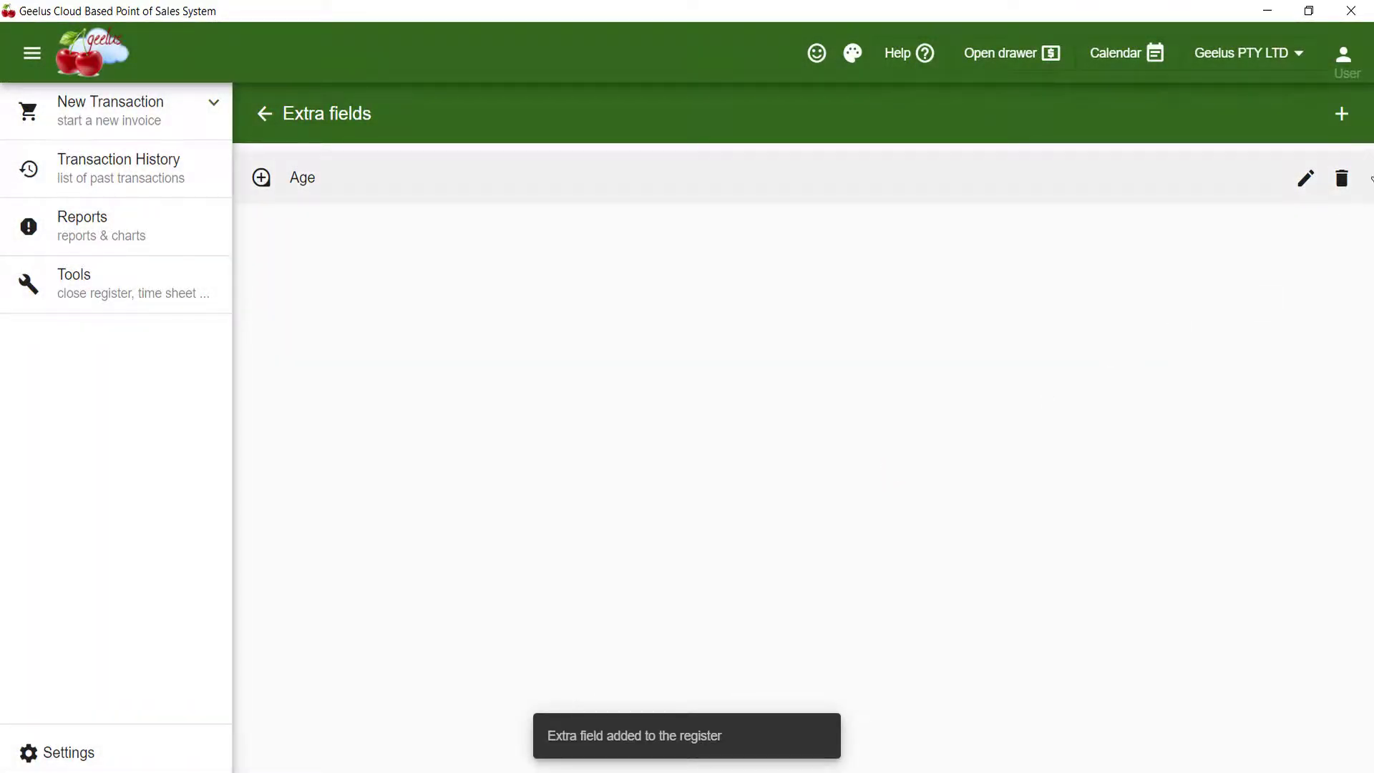
- Start a second extra field named Gender with target Contact and type Select / combo
click(1341, 114)
click(1221, 190)
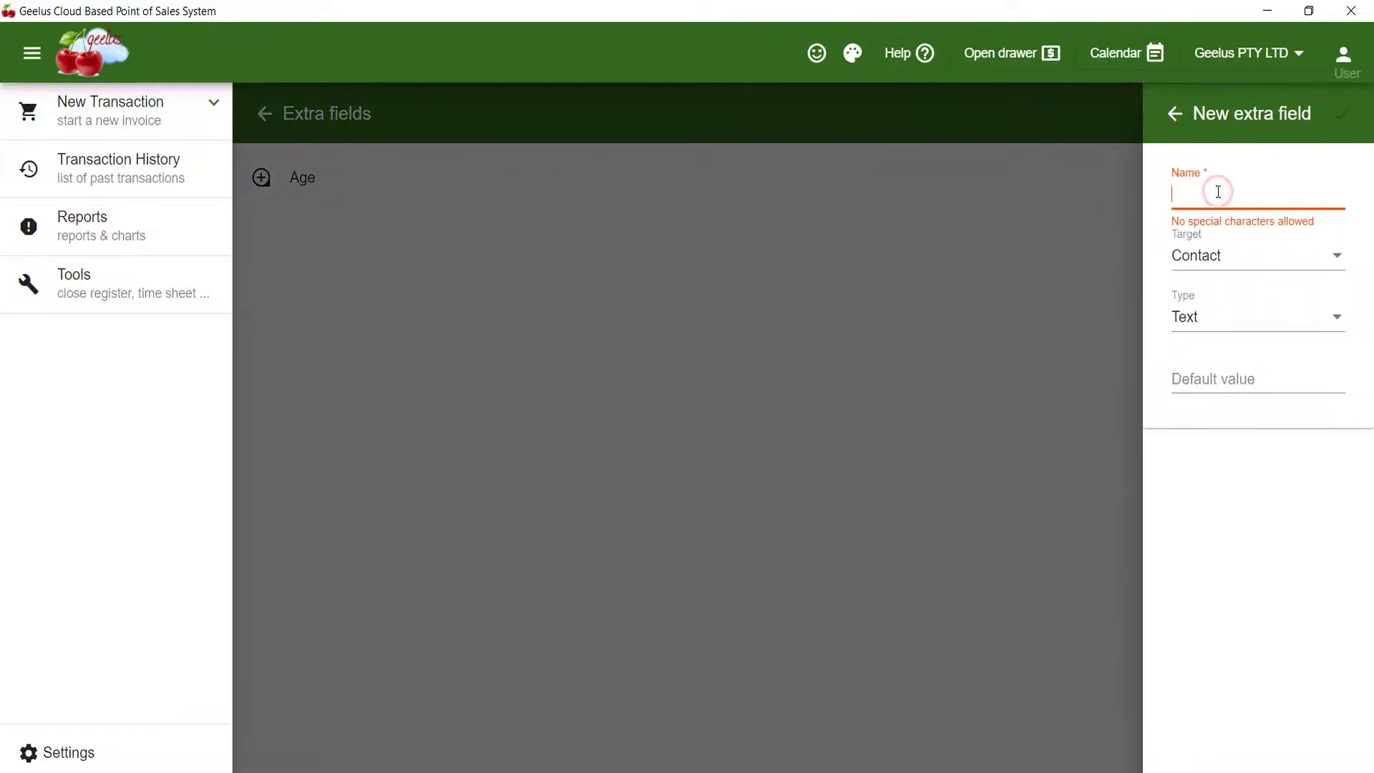
text(Gender)
click(1206, 259)
click(1206, 259)
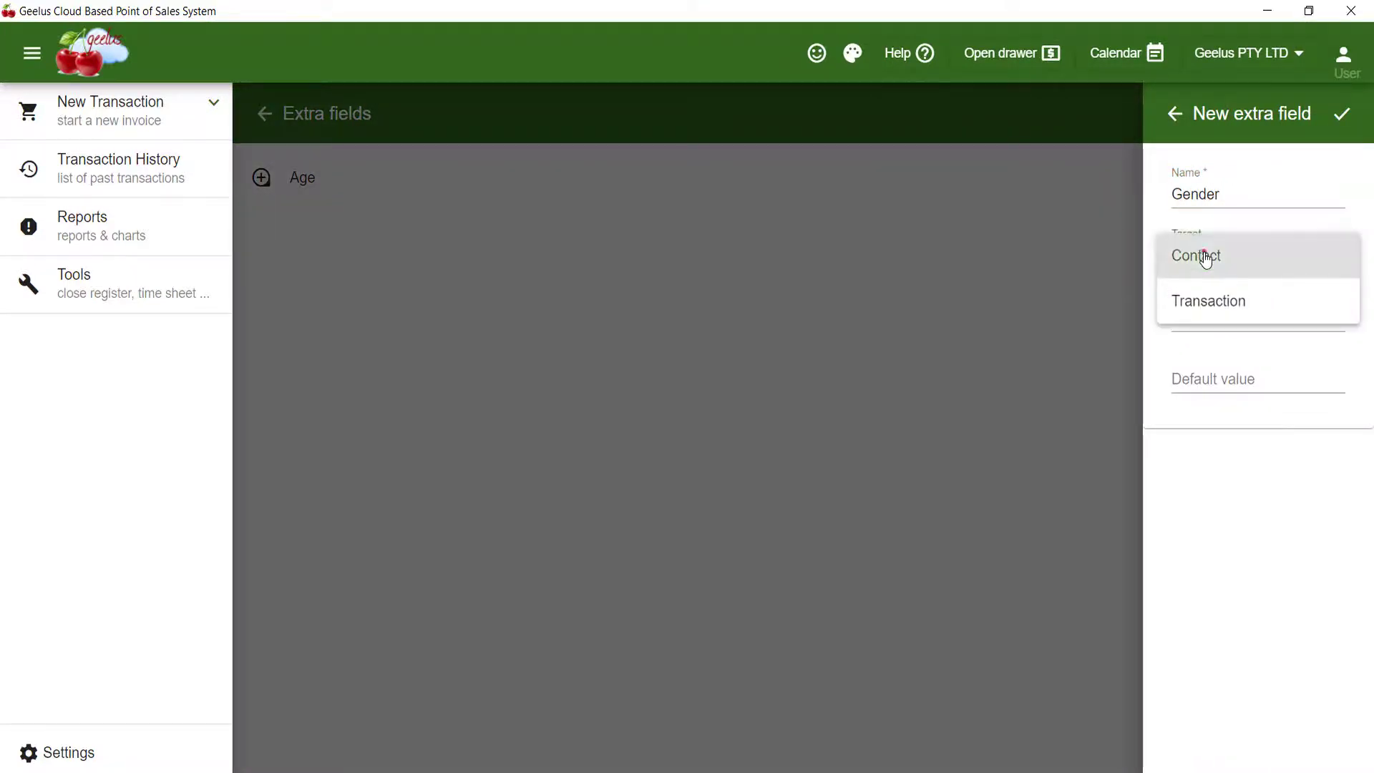
click(1204, 257)
click(1221, 322)
click(1225, 361)
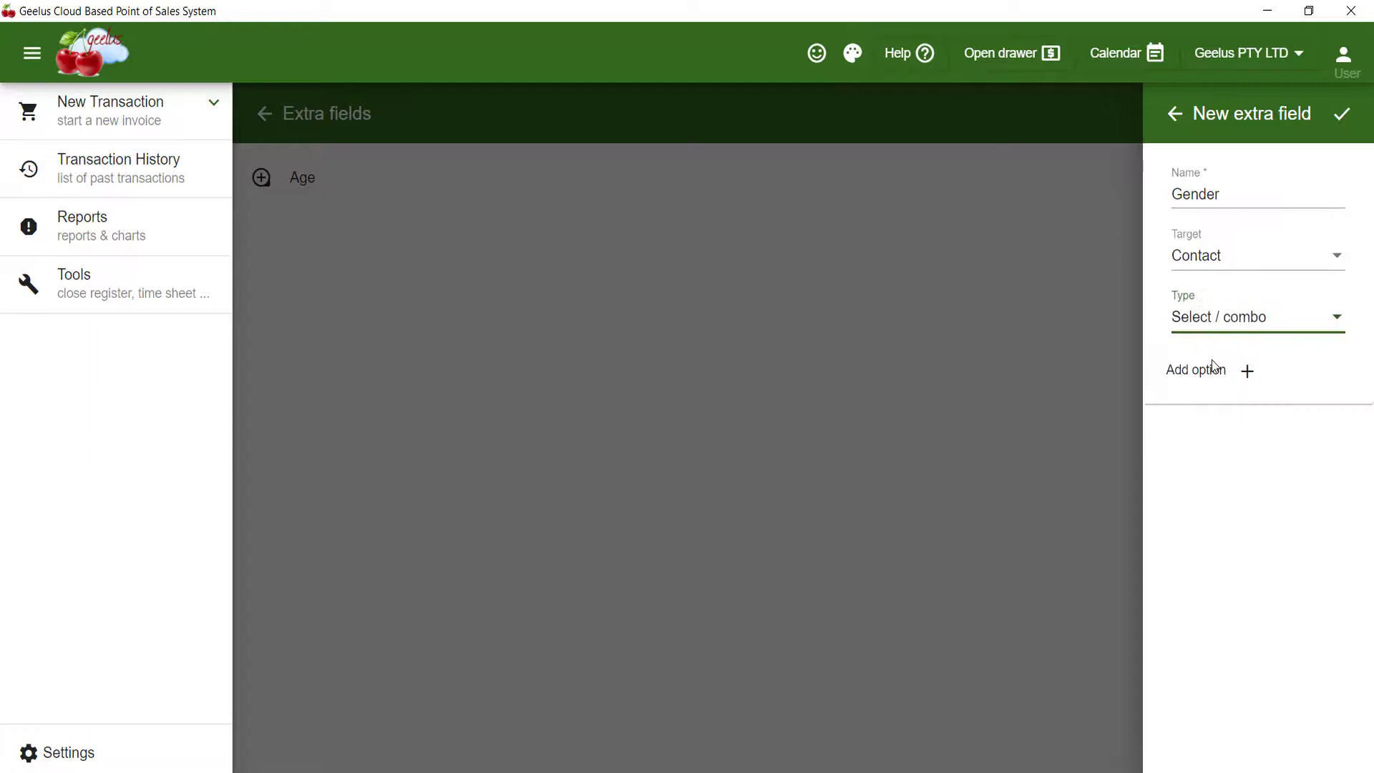
- Give the Gender field the options Male and Female, save it and add it to the current register
click(1250, 370)
click(1211, 370)
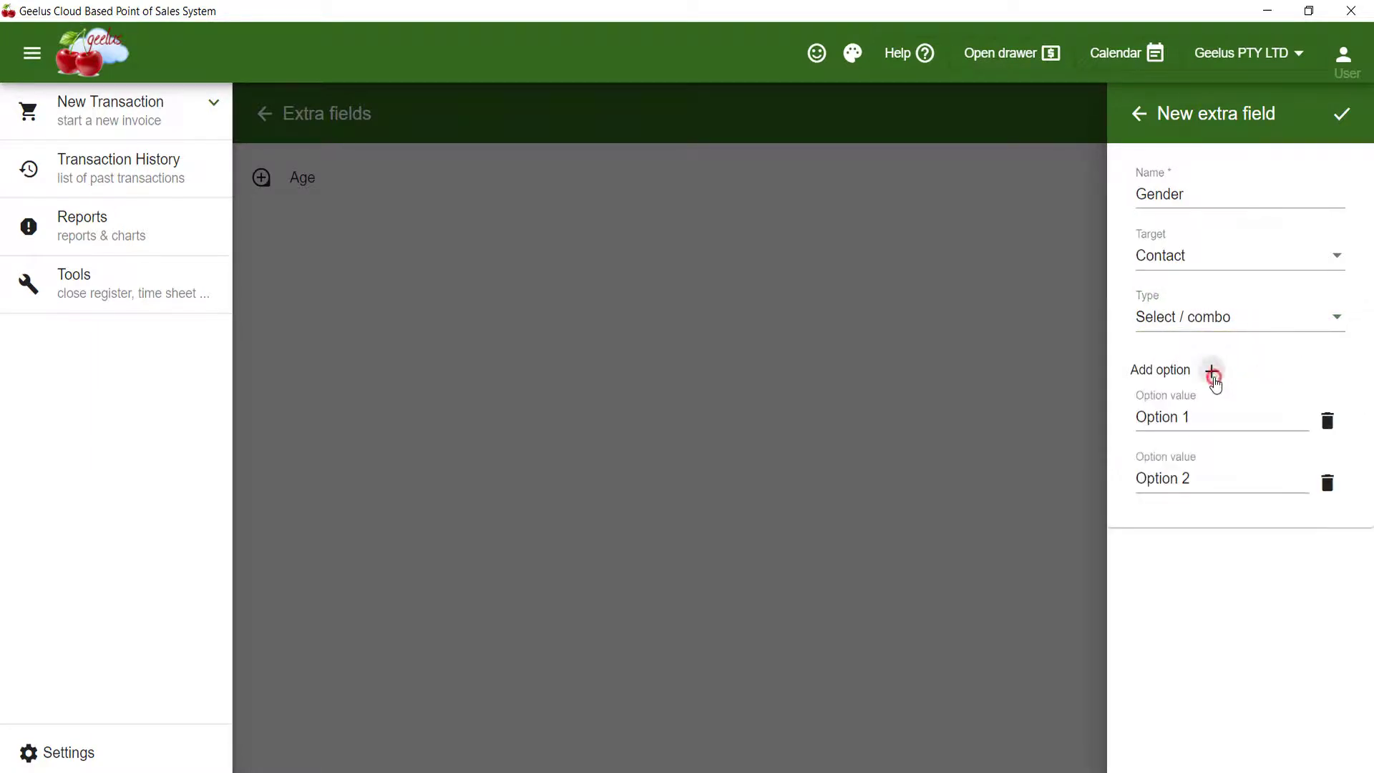
triple_click(1202, 421)
text(Male)
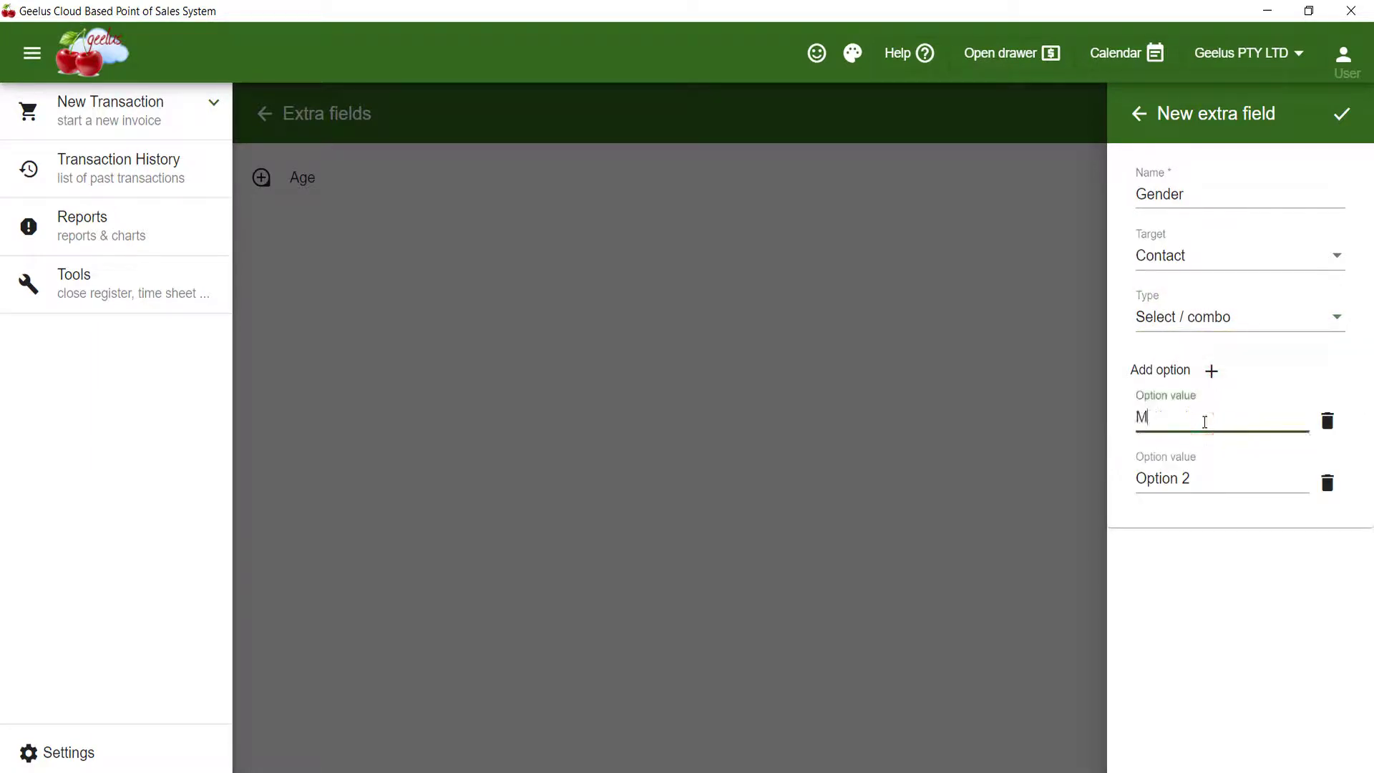
triple_click(1188, 478)
text(Female)
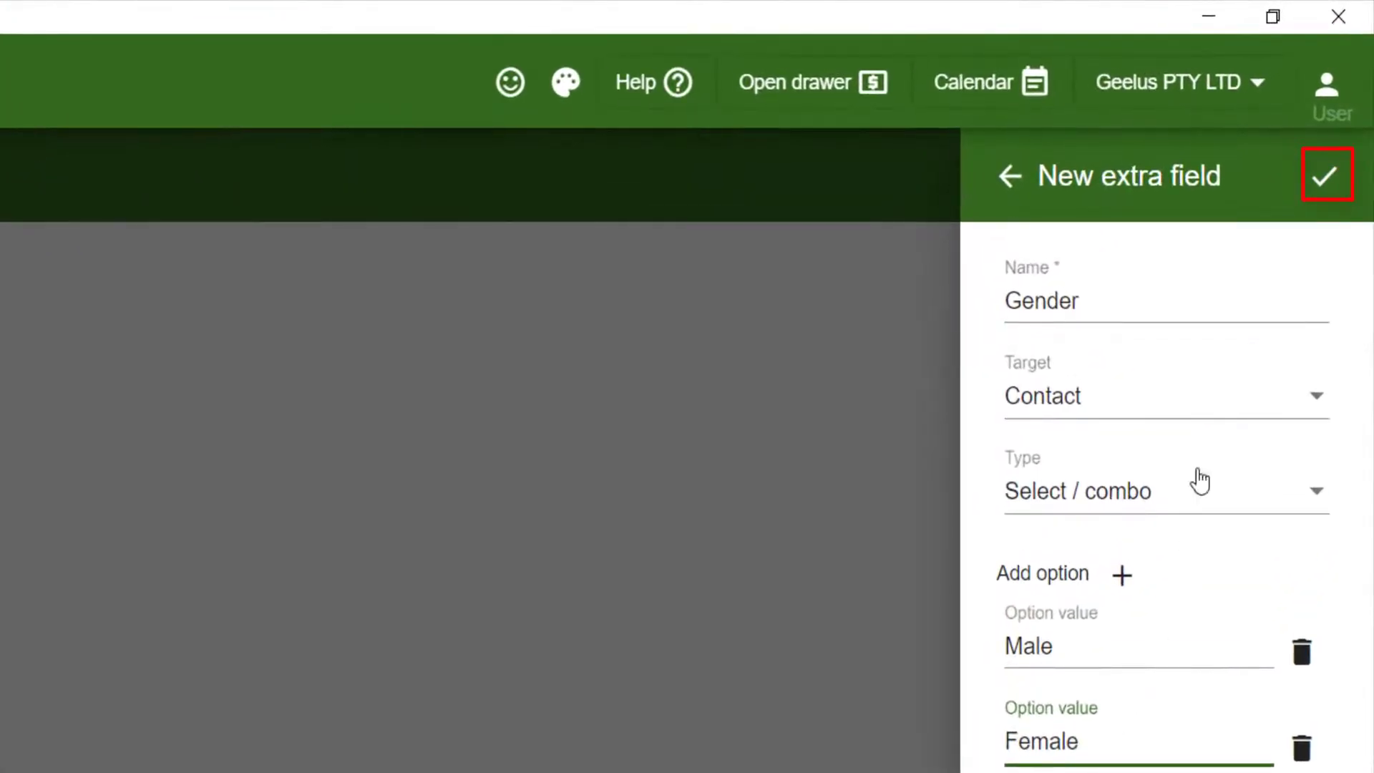
click(1325, 175)
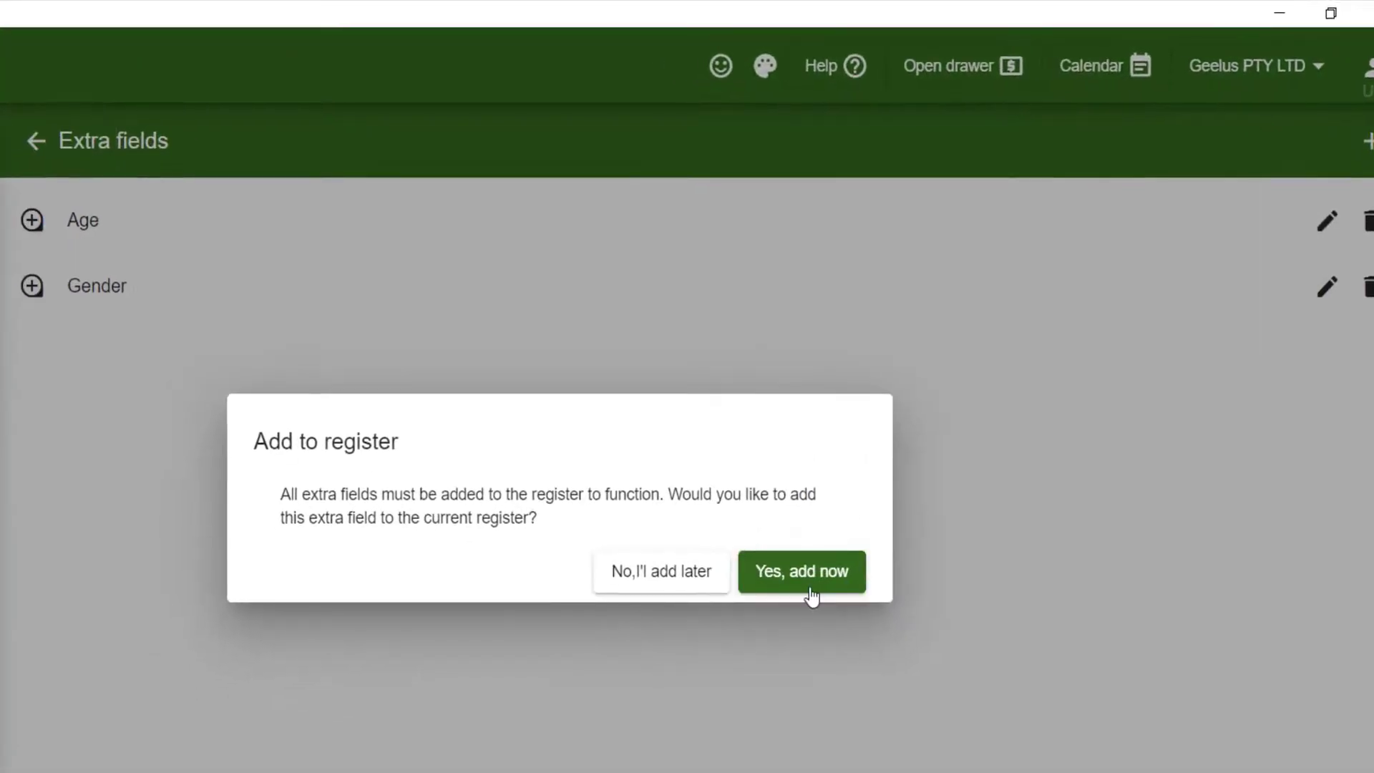
click(830, 591)
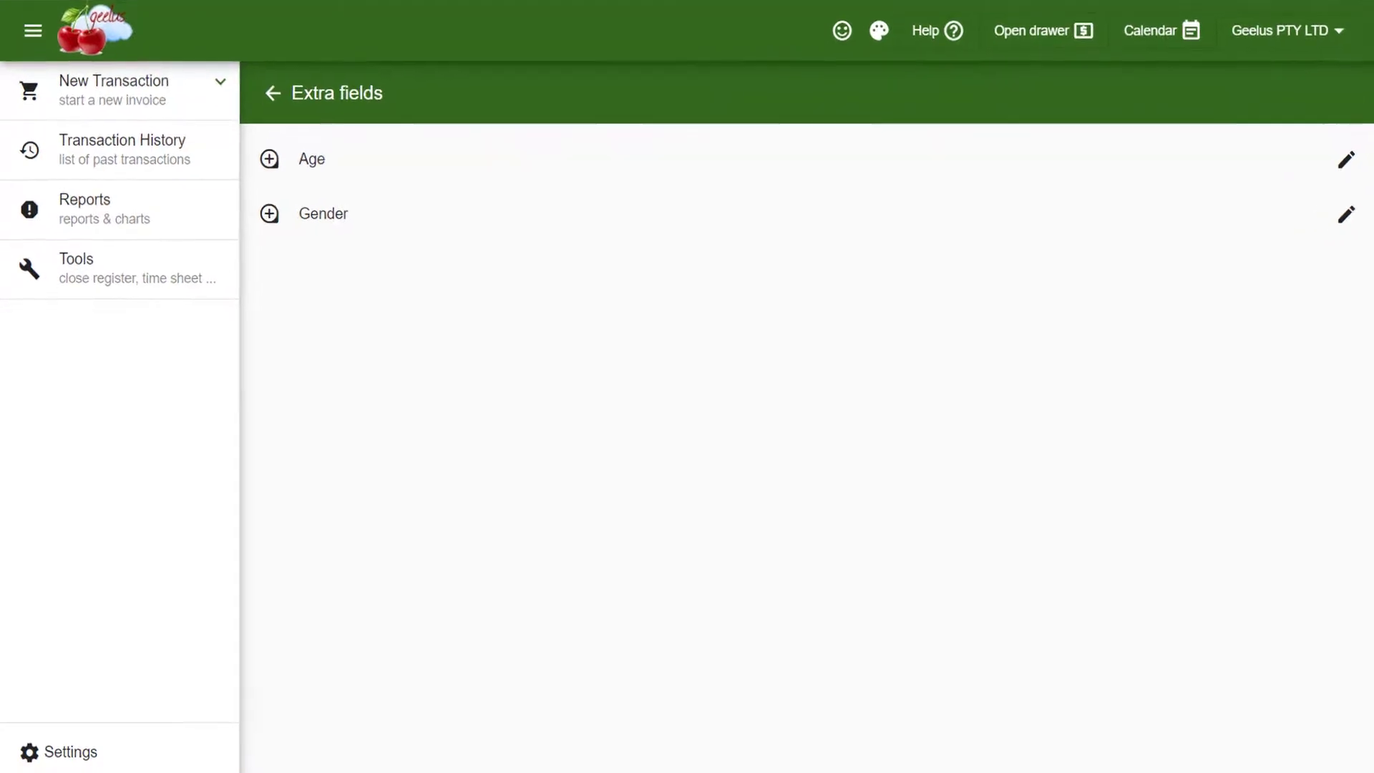
- Open the customer import from CSV in the settings and choose SampleCustomerImport.csv as the source file
click(35, 751)
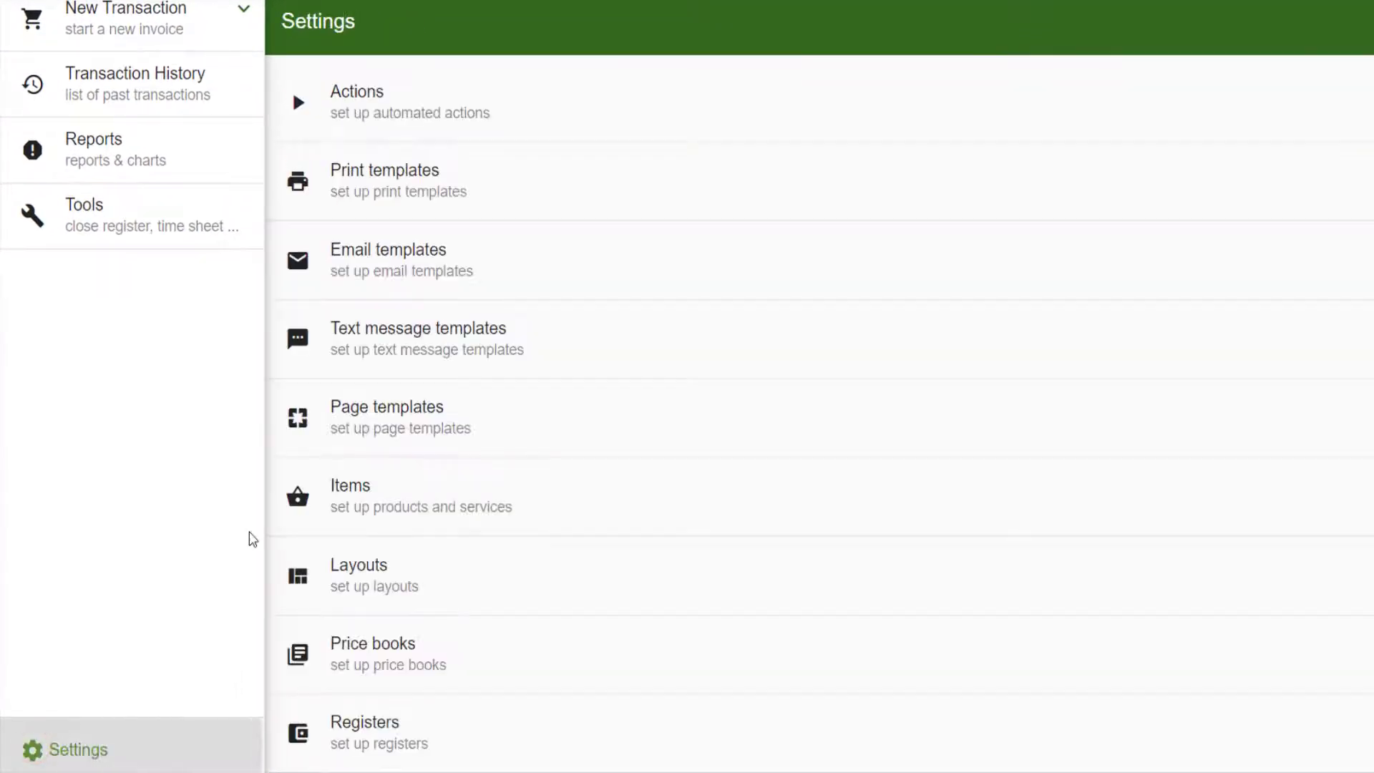
scroll(414, 583, down, 10)
click(367, 679)
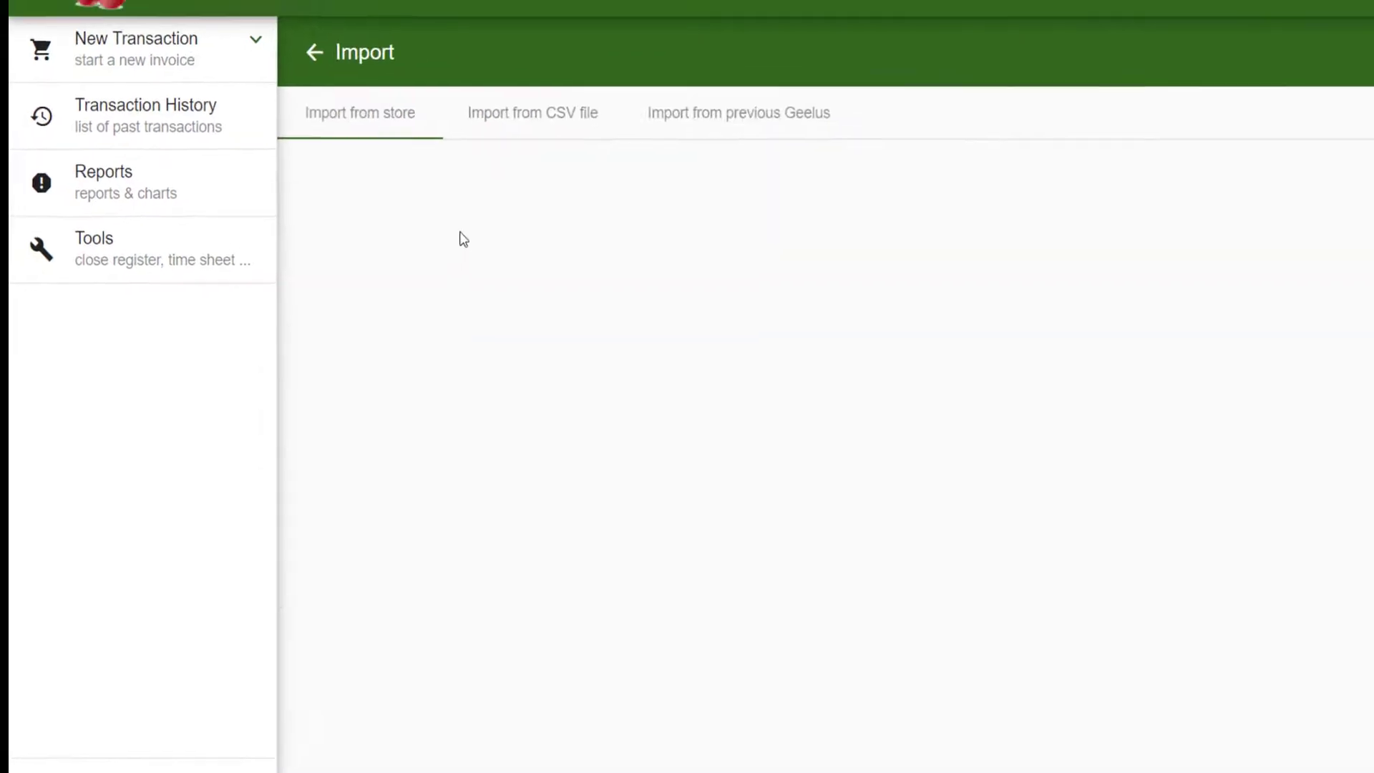
click(552, 192)
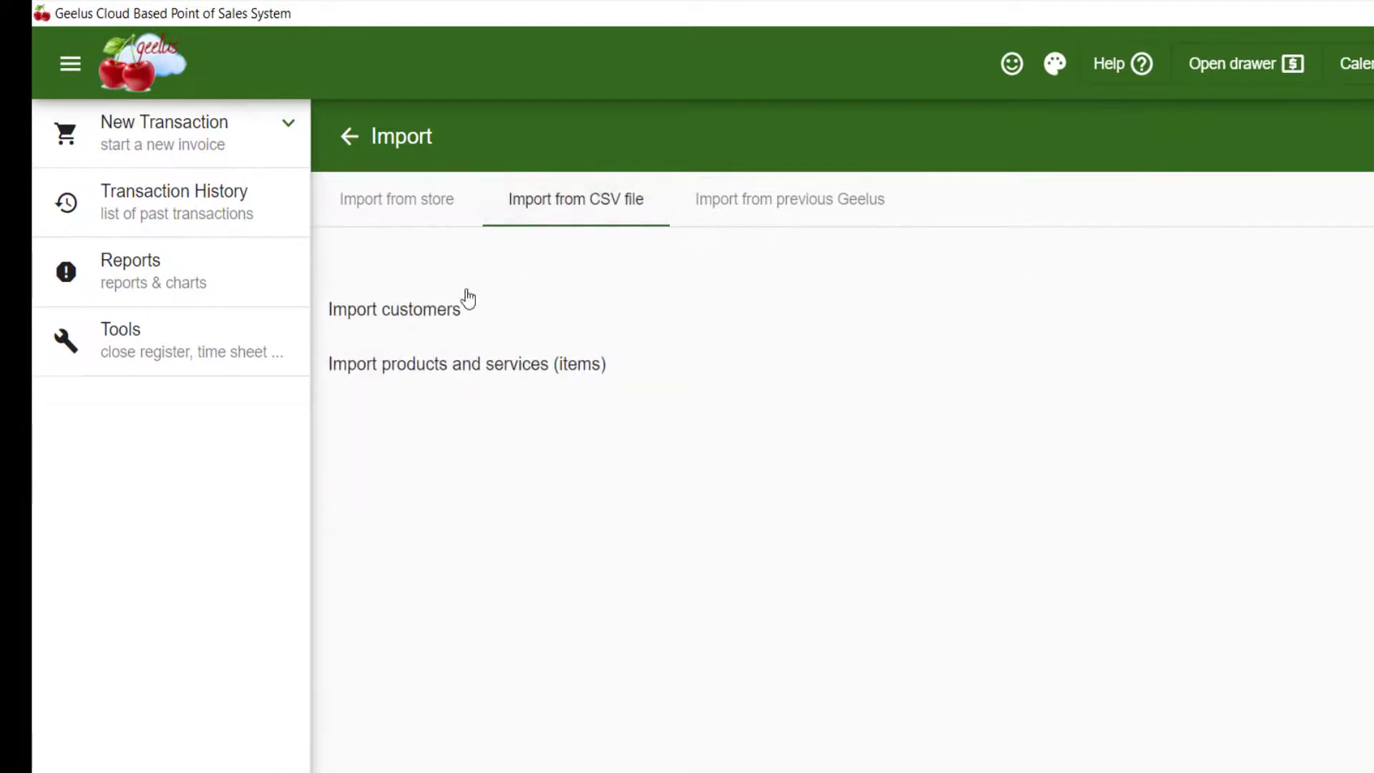
click(466, 306)
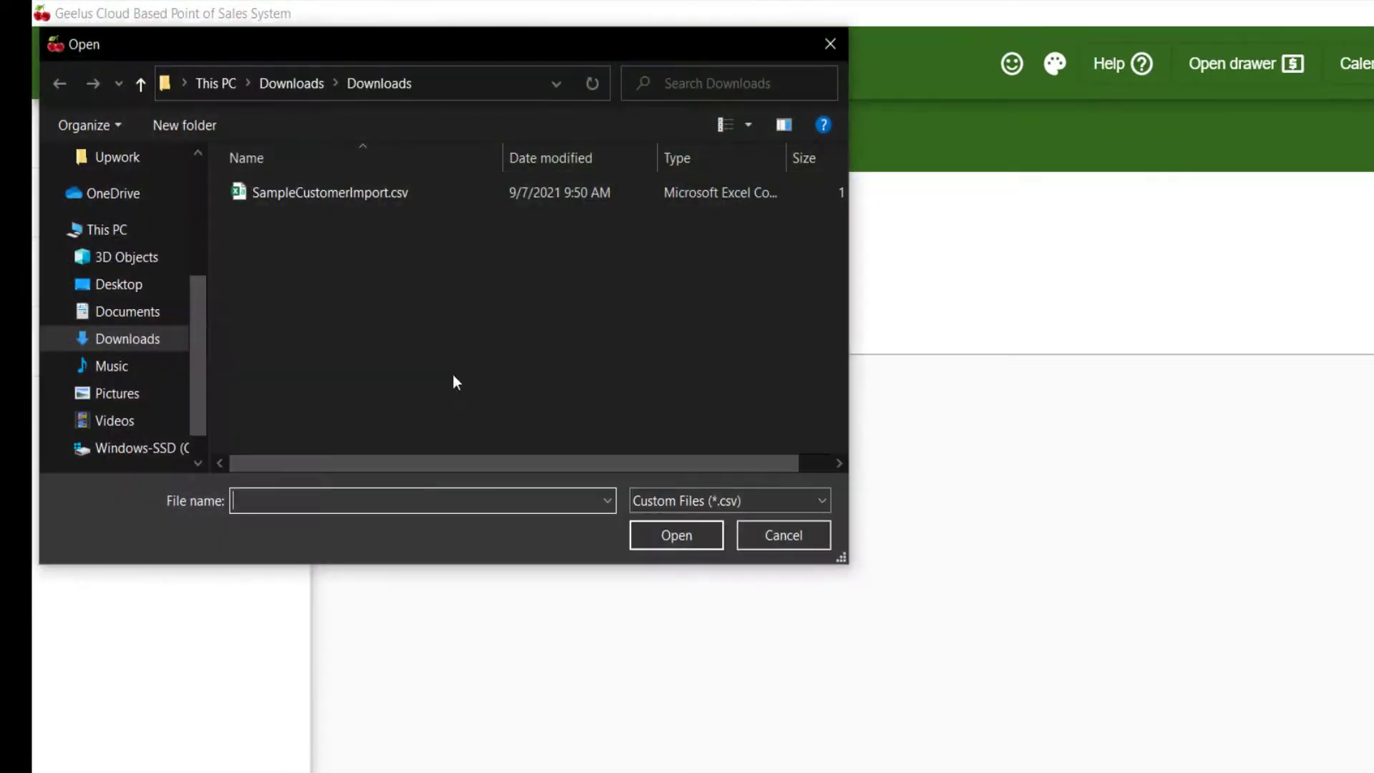
click(438, 192)
click(691, 524)
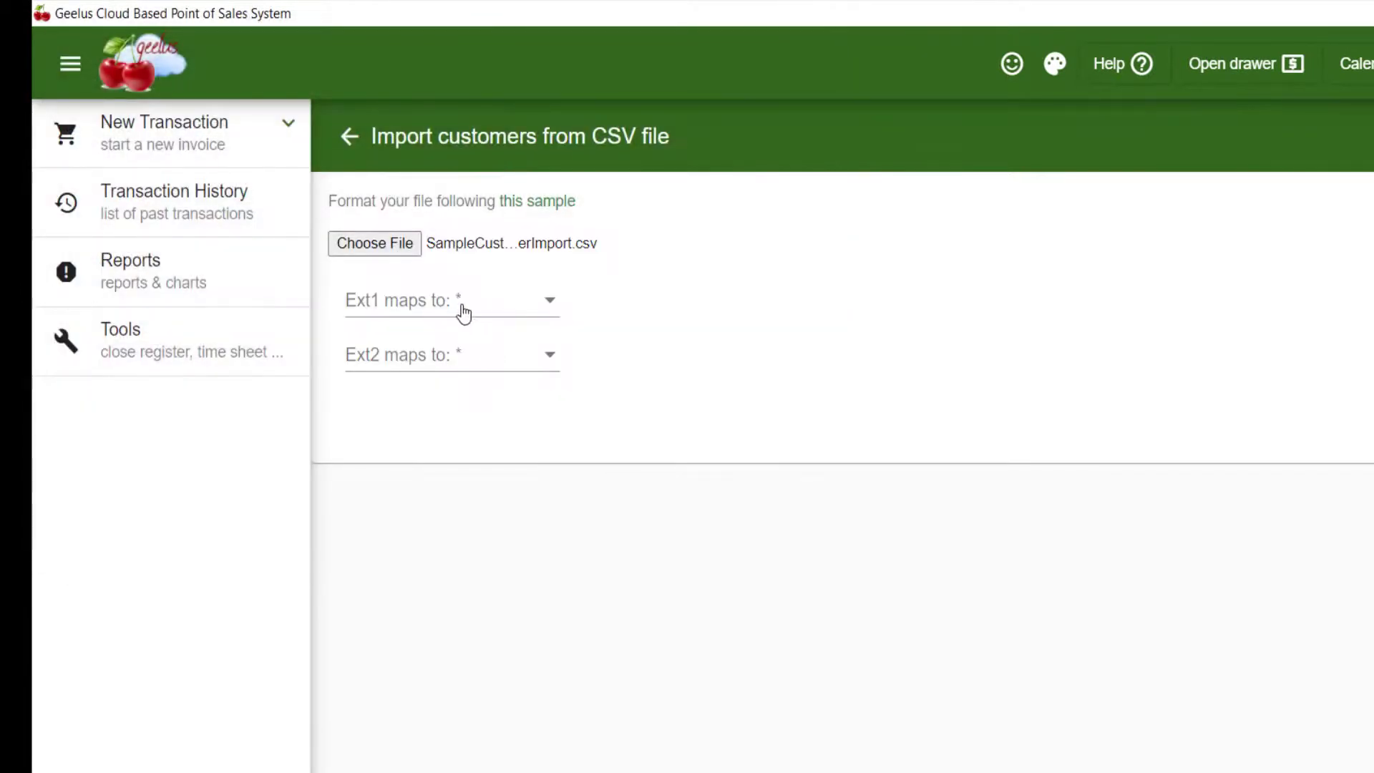
- Map Ext1 to Age and Ext2 to Gender, and upload the contacts
click(456, 299)
click(433, 300)
click(442, 347)
click(451, 403)
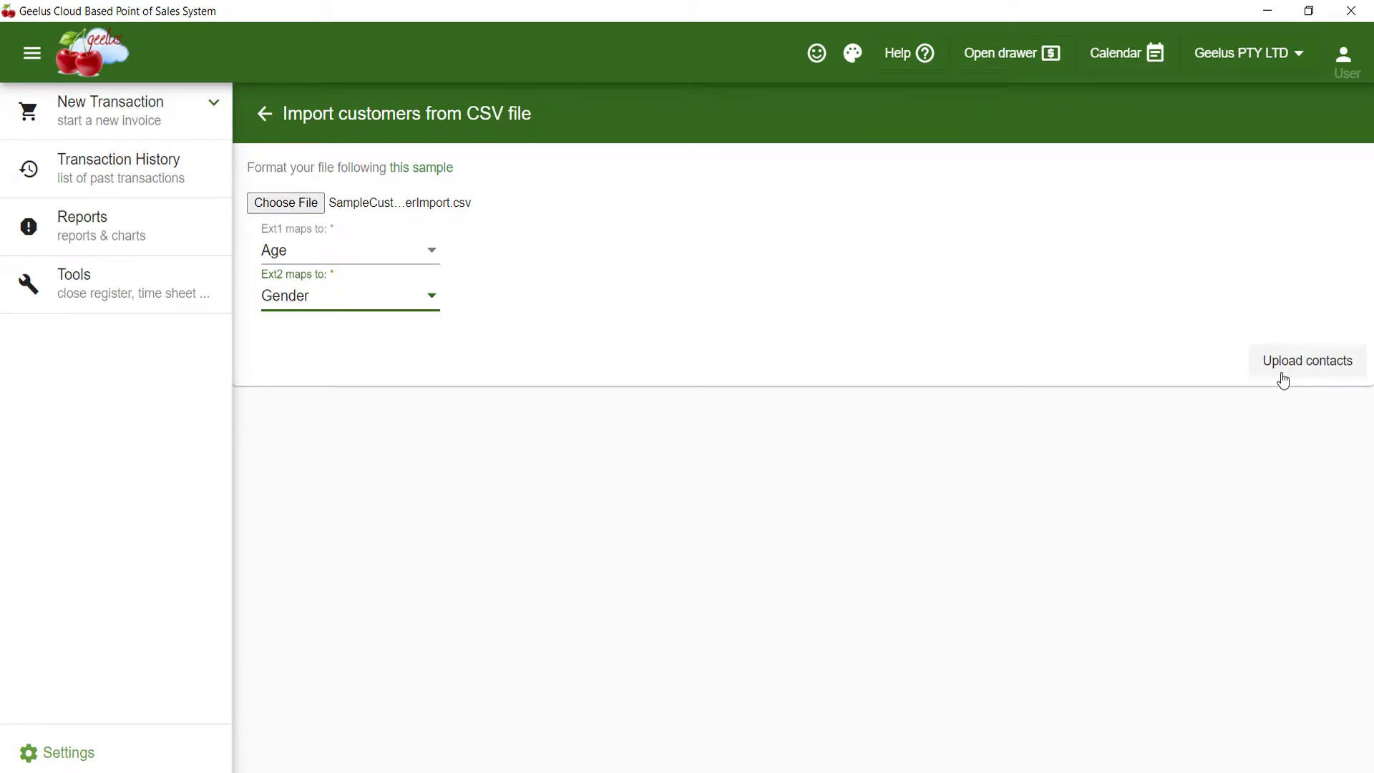
click(1283, 380)
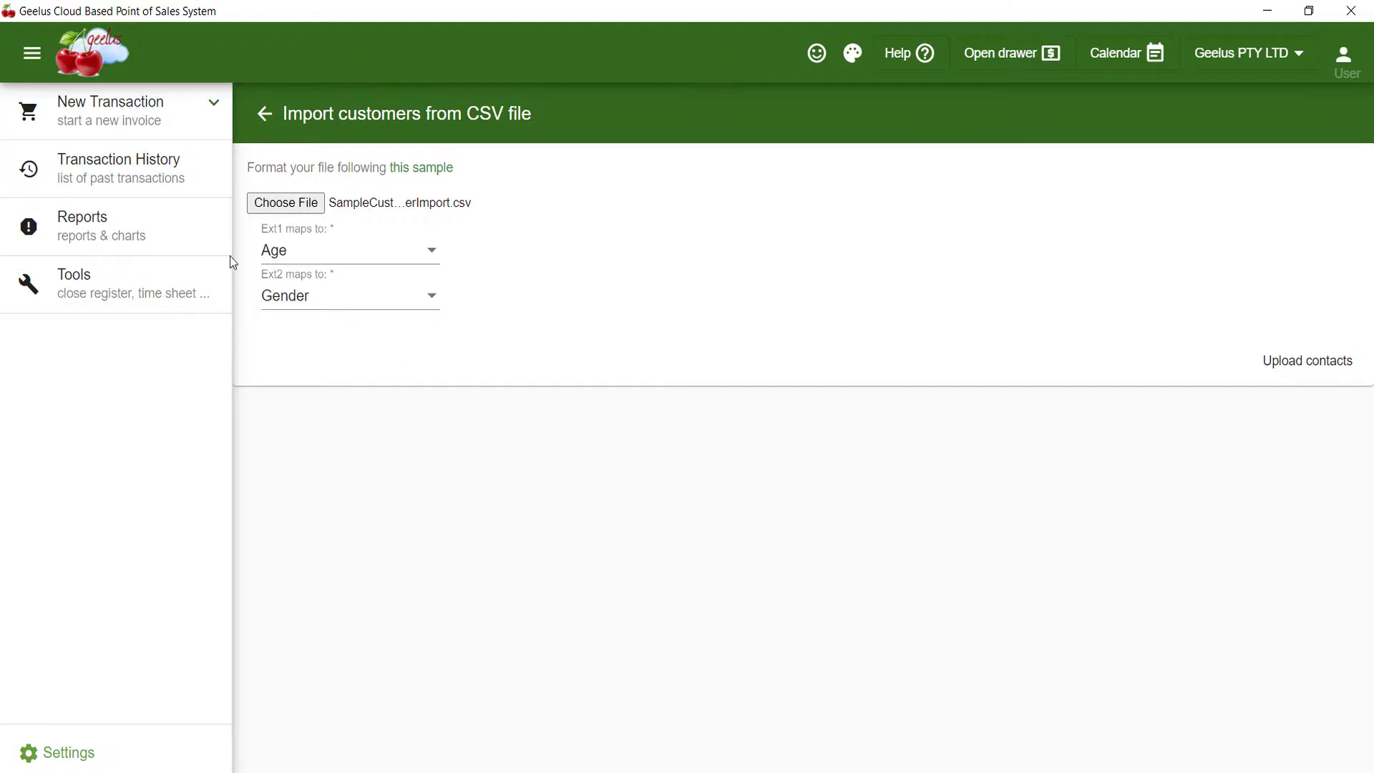
- Find the first imported customer from a new transaction and check the added date, age and gender in the full details
click(114, 166)
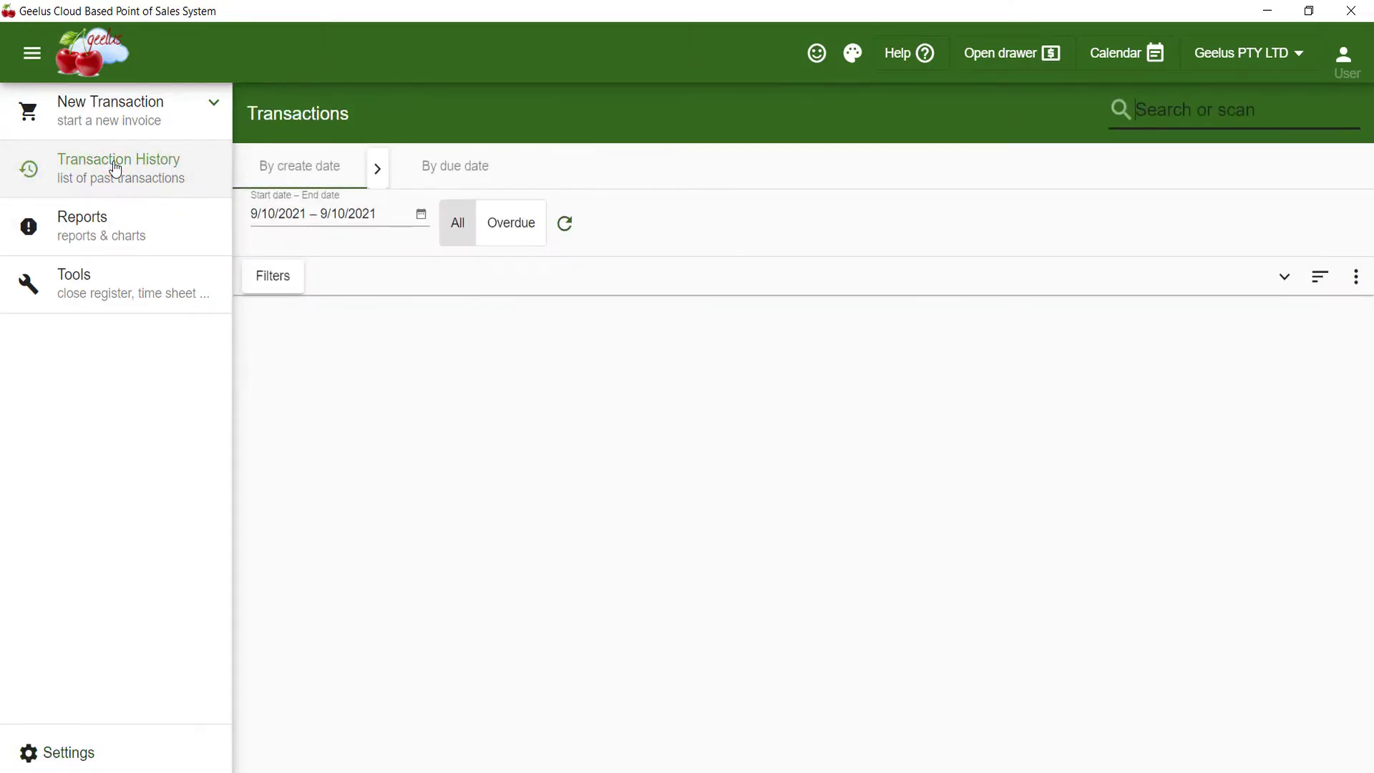
click(113, 116)
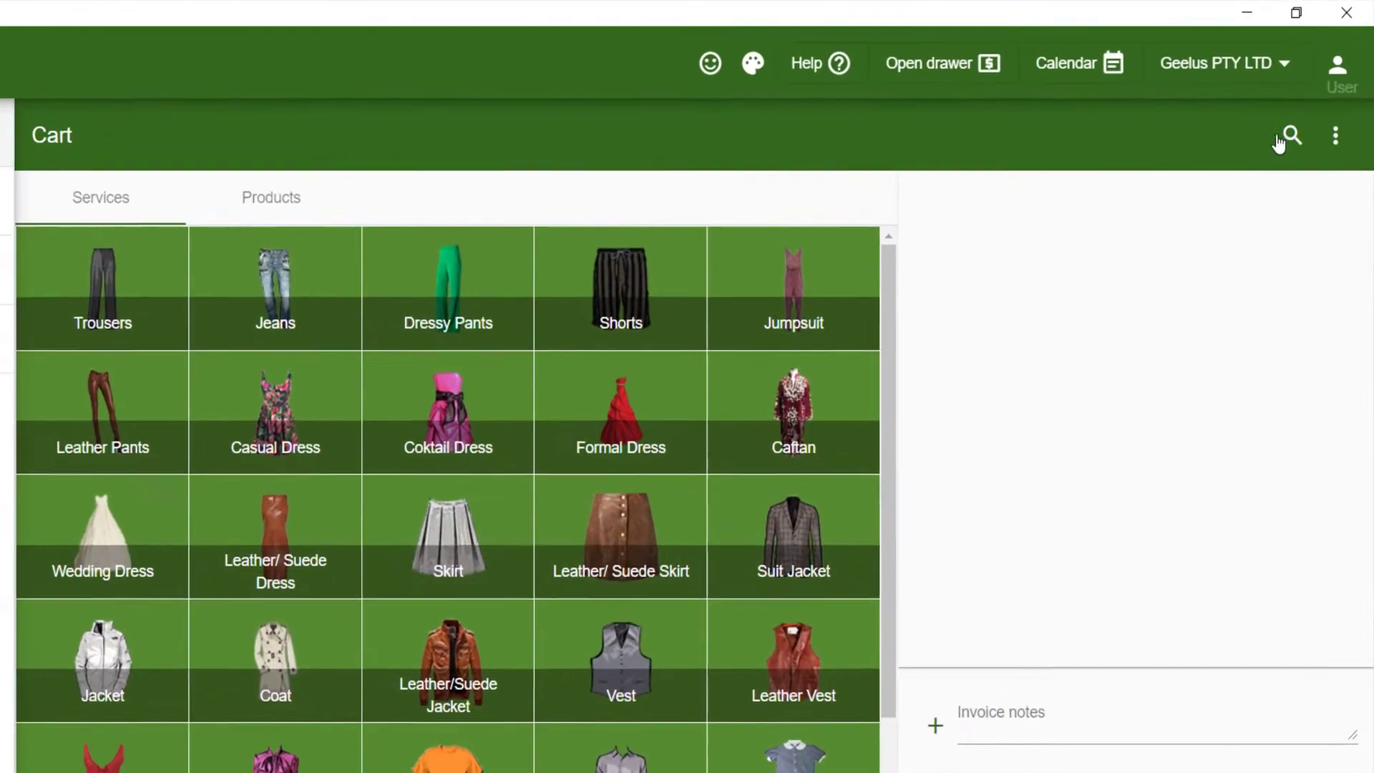
click(1279, 140)
text(Lin)
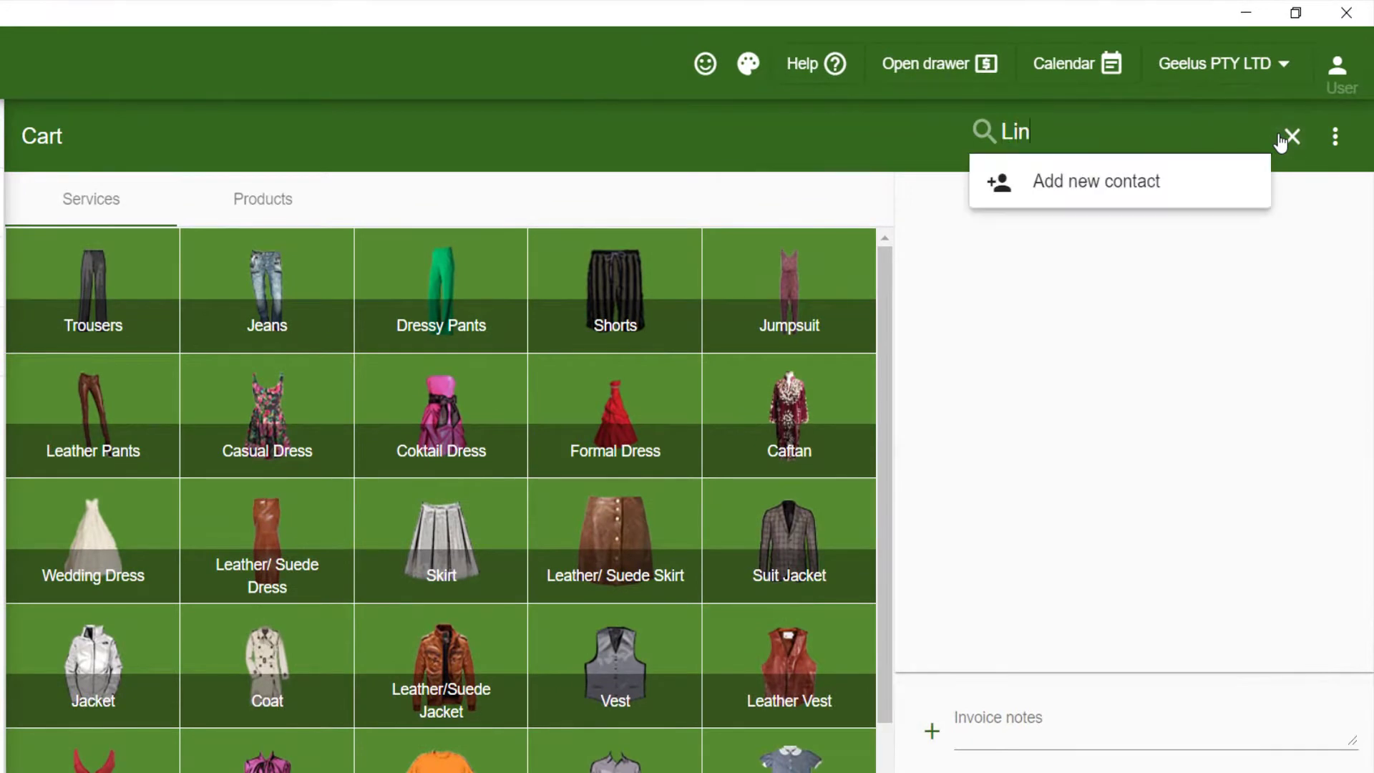
click(1118, 181)
click(1278, 143)
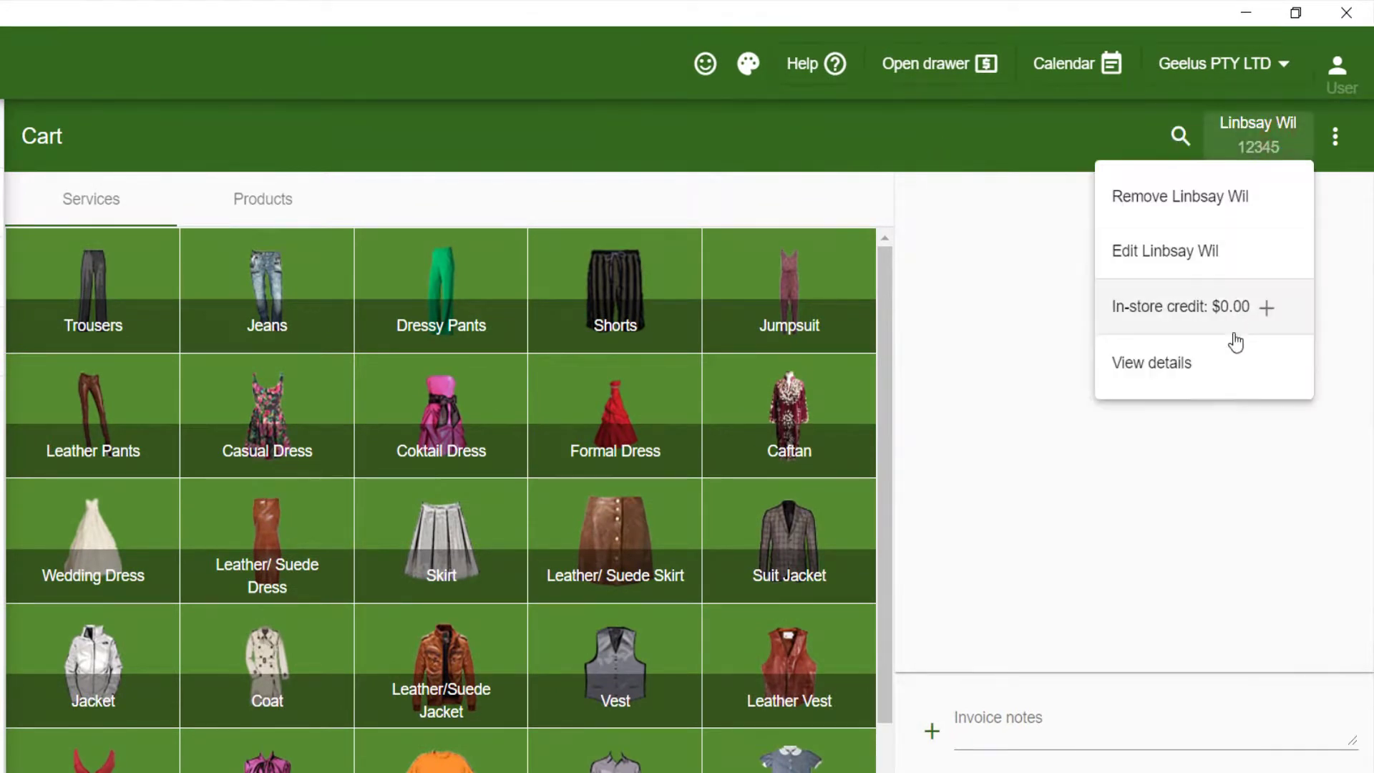
click(1225, 362)
click(166, 238)
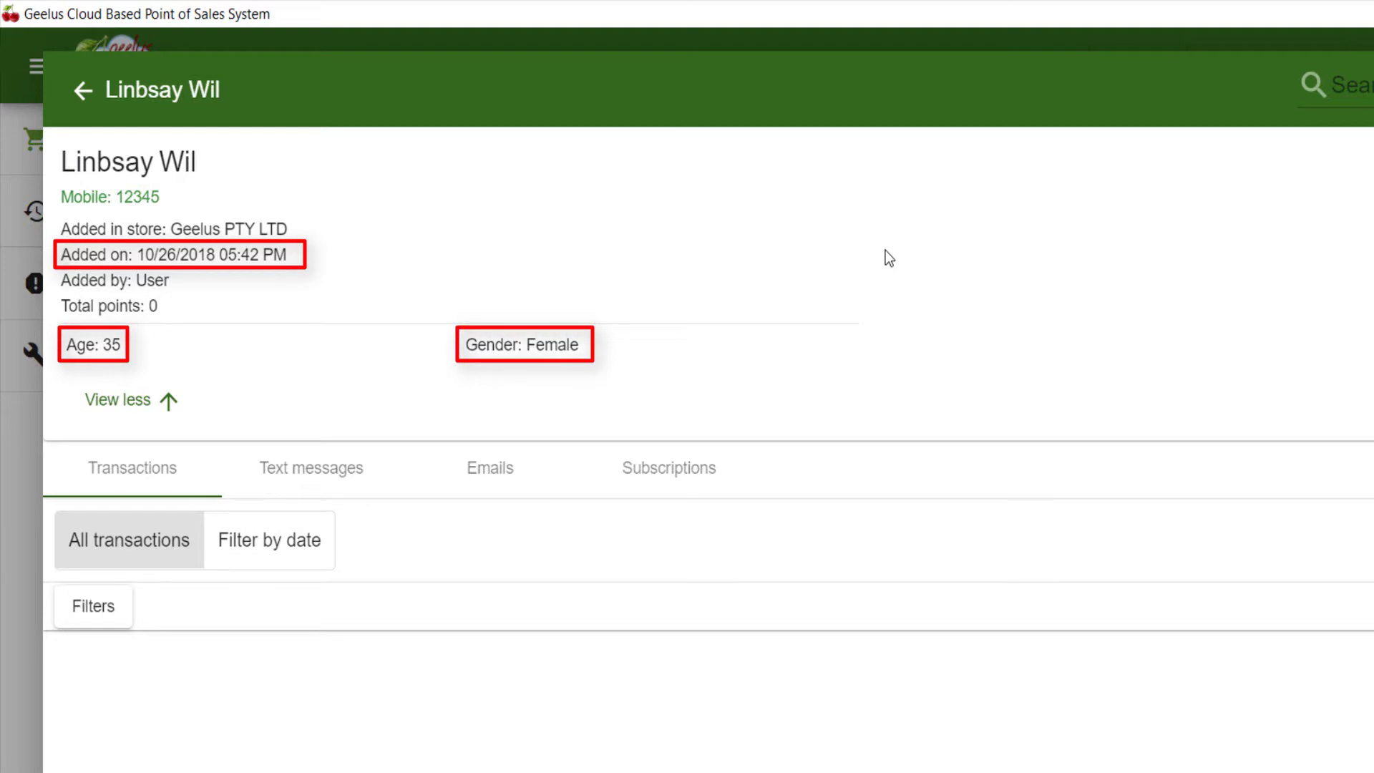
click(83, 91)
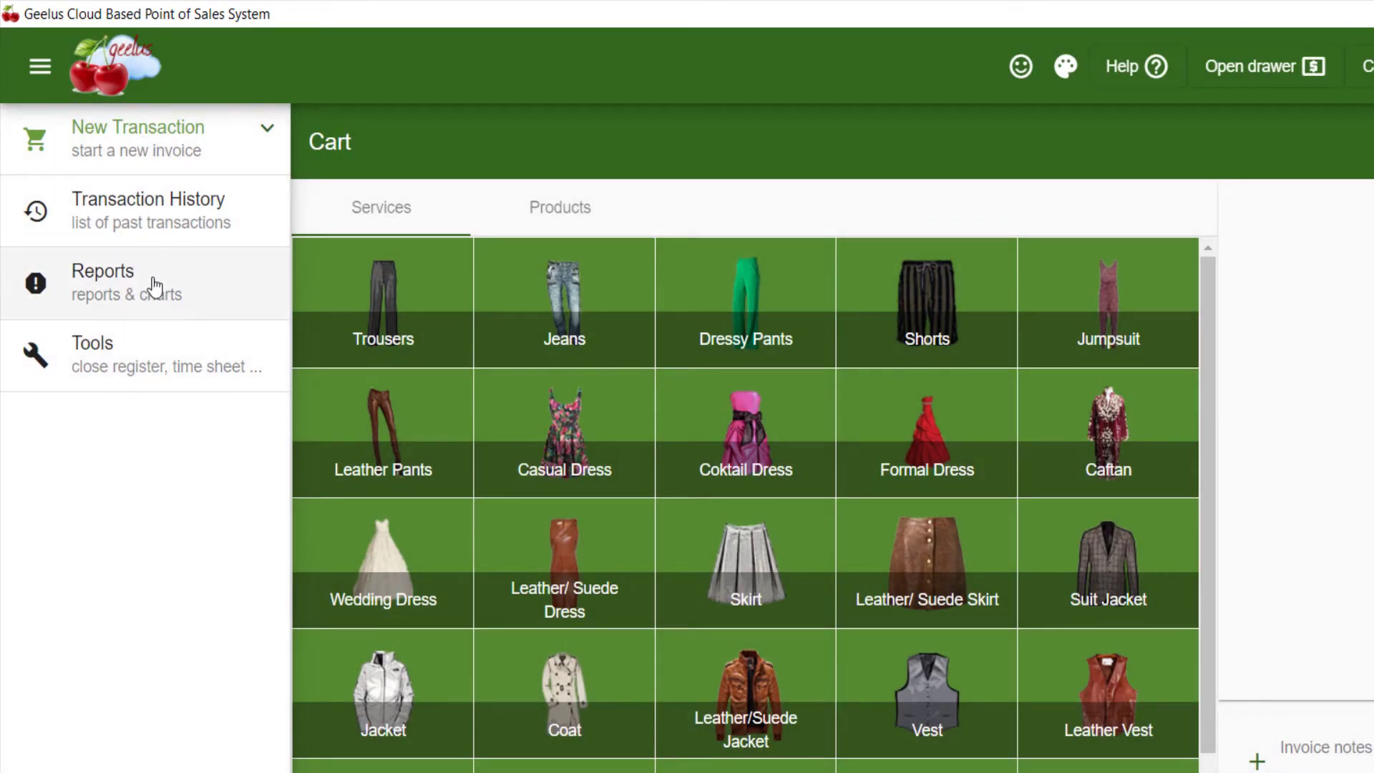
- Open the Customers list report and examine the first imported customer's expanded details there
click(154, 286)
click(422, 215)
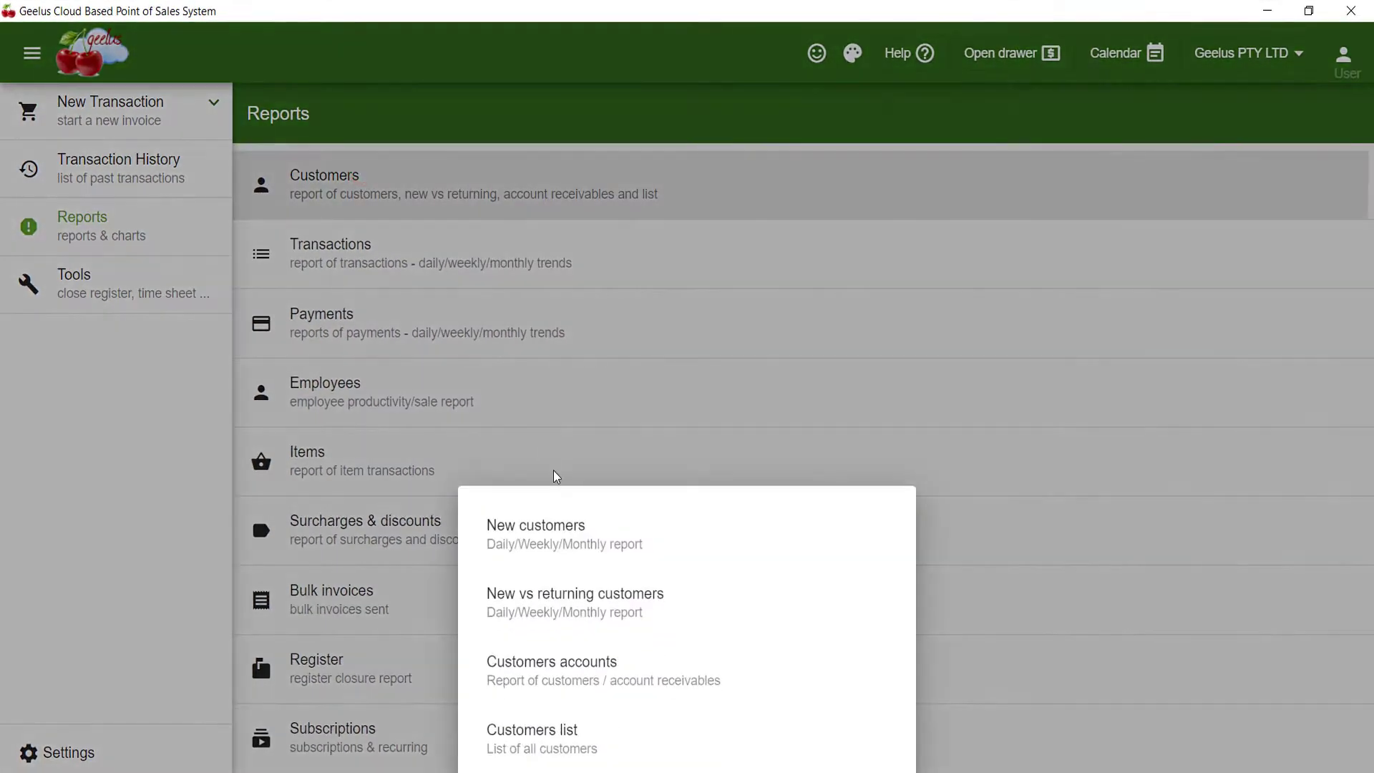
click(587, 731)
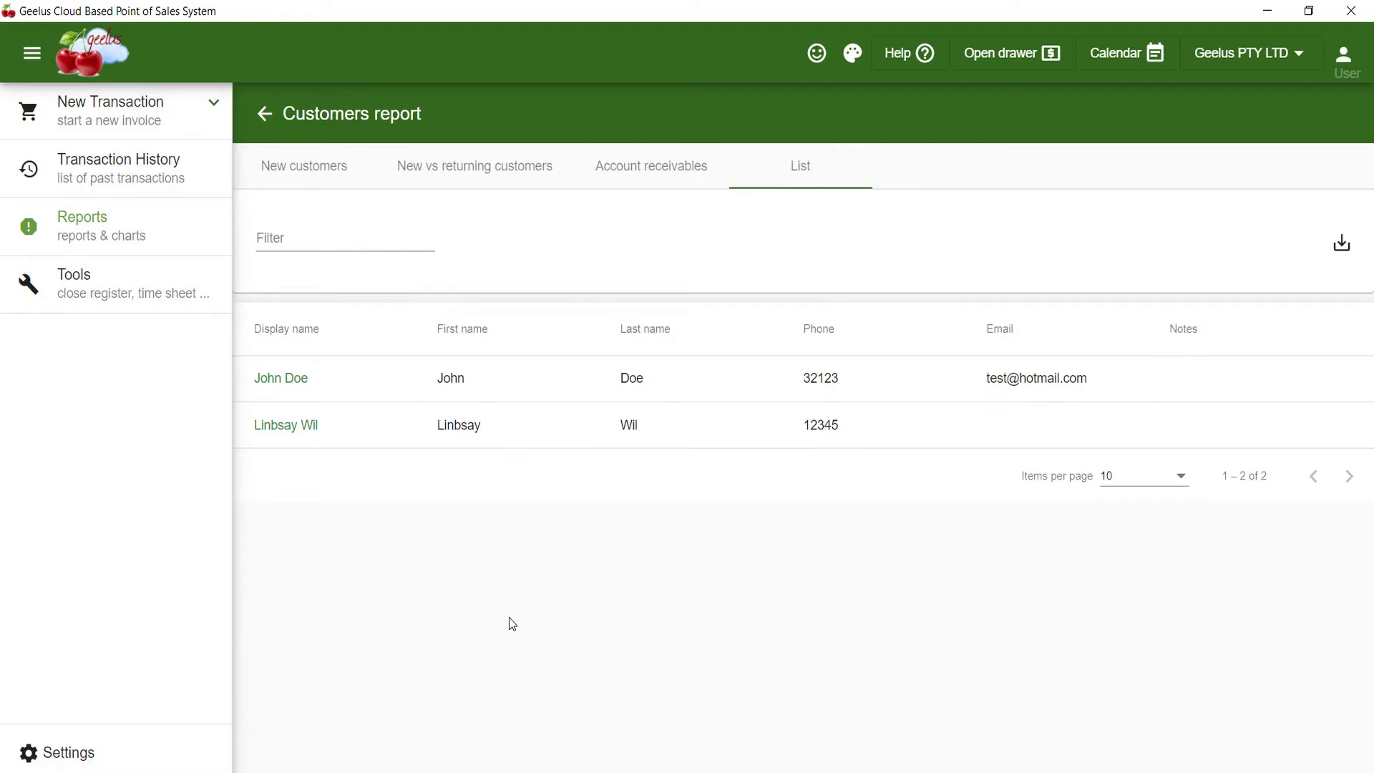
click(290, 427)
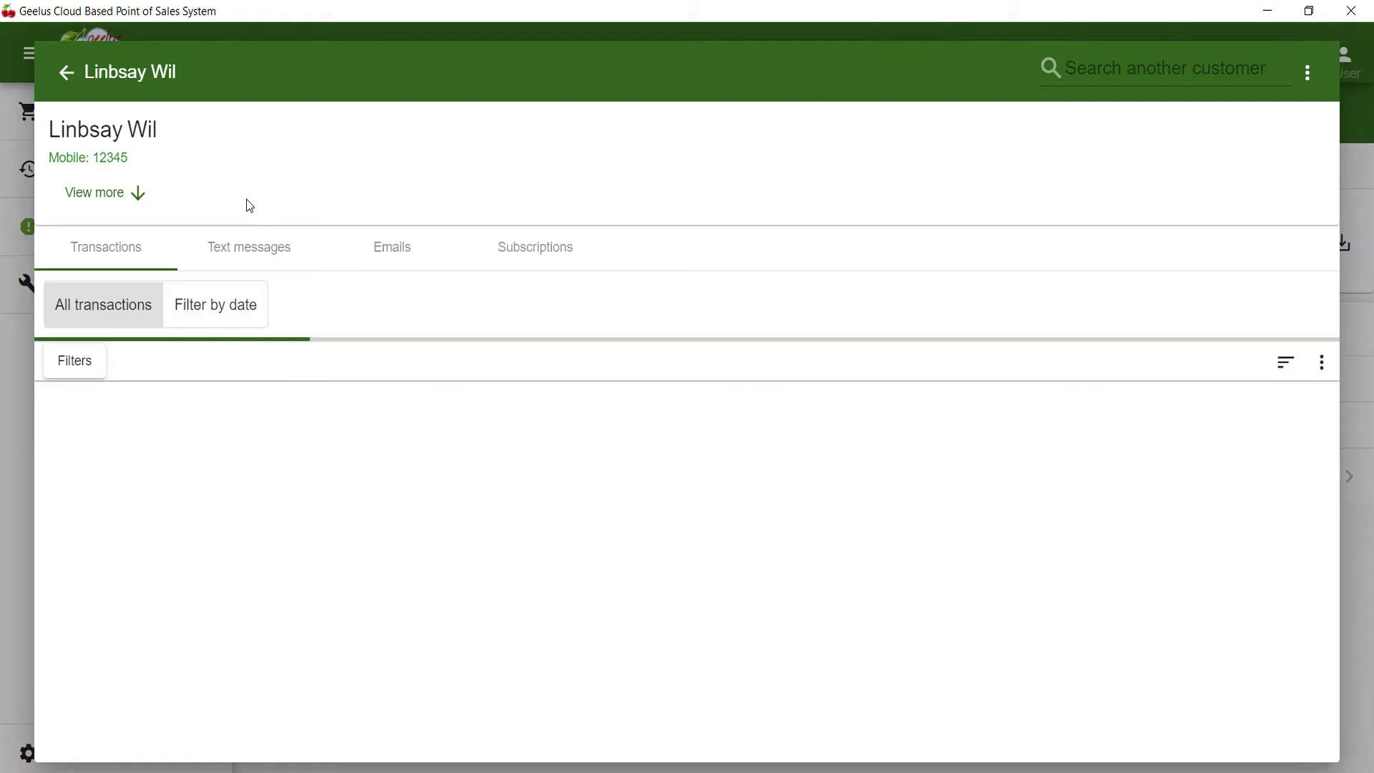
click(143, 193)
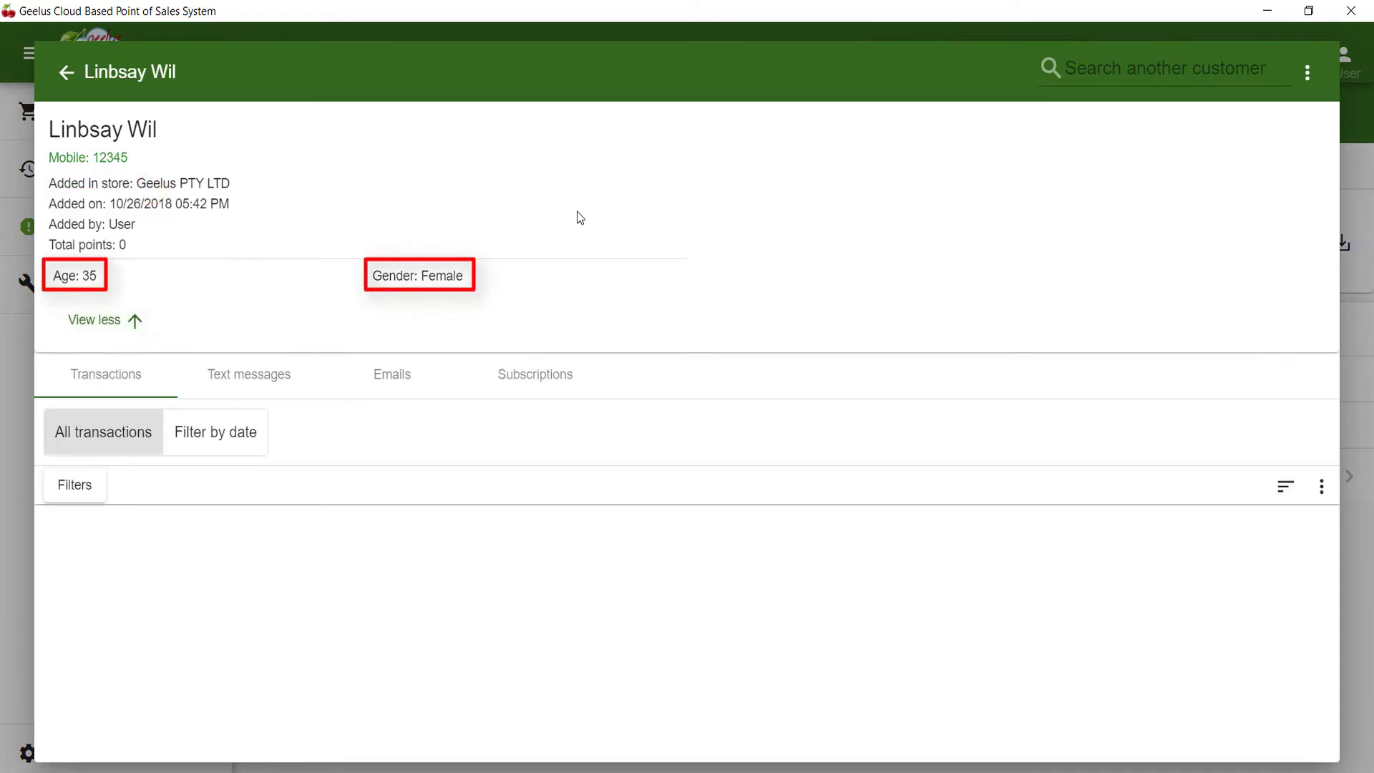